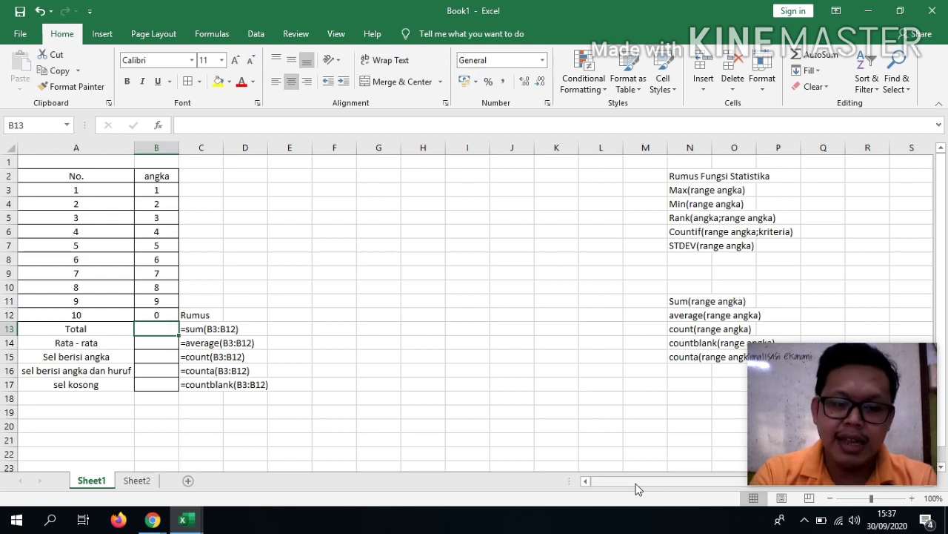
# - Examine the entries in the No. column, going down from the header in A2
pyautogui.click(92, 179)
pyautogui.press('Right')
pyautogui.press('Left')
pyautogui.press('Down')
pyautogui.press('Down')
pyautogui.press('Down')
pyautogui.press('Down')
pyautogui.press('Down')
pyautogui.press('Down')
pyautogui.press('Down')
pyautogui.press('Down')
pyautogui.press('Down')
pyautogui.press('Down')
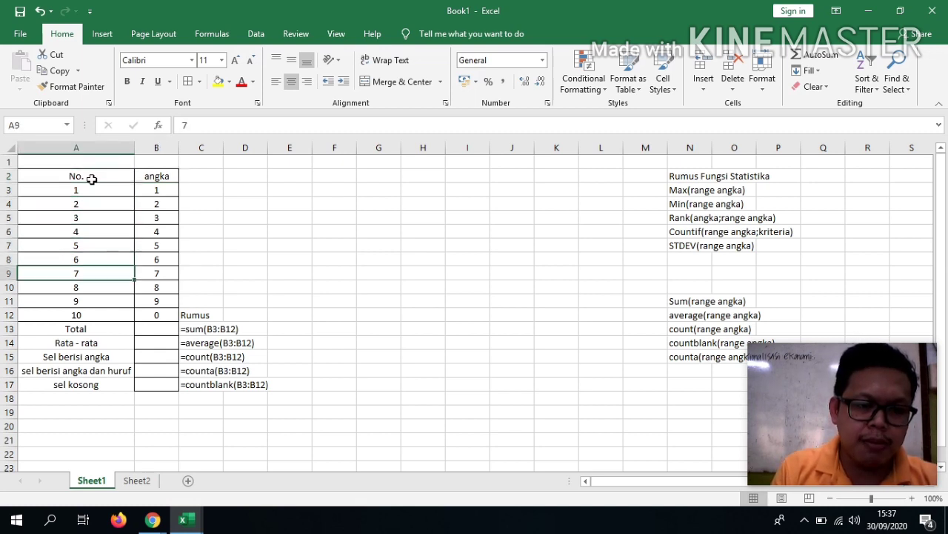
# - Examine the angka column's numbers from B3 to B12 and the Total label in A13
pyautogui.press('Right')
pyautogui.press('Up')
pyautogui.press('Up')
pyautogui.press('Up')
pyautogui.press('Up')
pyautogui.press('Up')
pyautogui.press('Up')
pyautogui.press('Up')
pyautogui.press('Up')
pyautogui.press('Down')
pyautogui.press('Down')
pyautogui.press('Down')
pyautogui.press('Down')
pyautogui.press('Down')
pyautogui.press('Down')
pyautogui.press('Down')
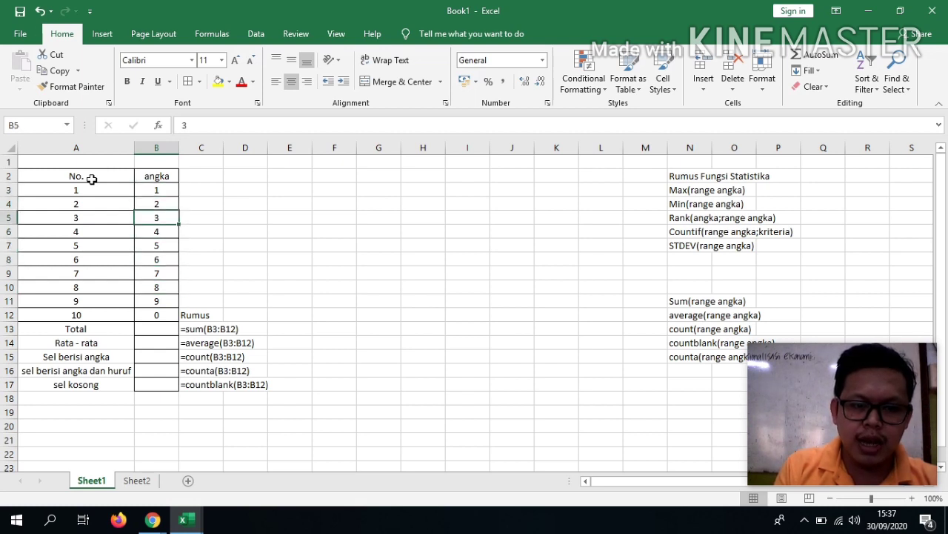
pyautogui.press('Down')
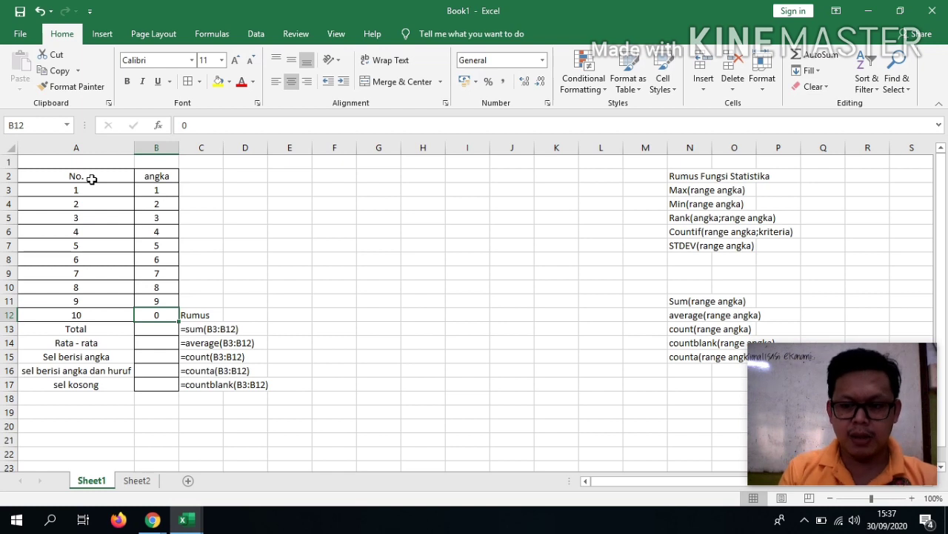
pyautogui.press('Down')
pyautogui.press('Left')
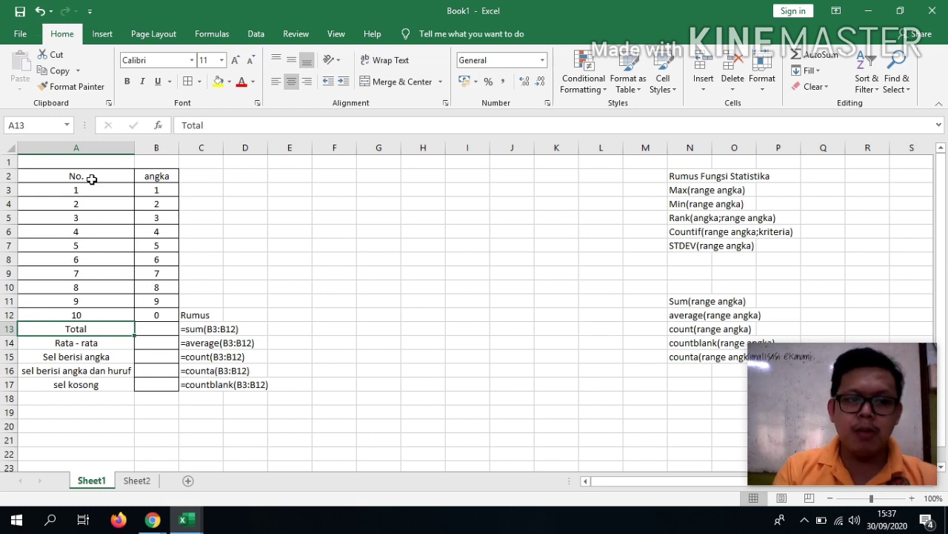
pyautogui.click(160, 192)
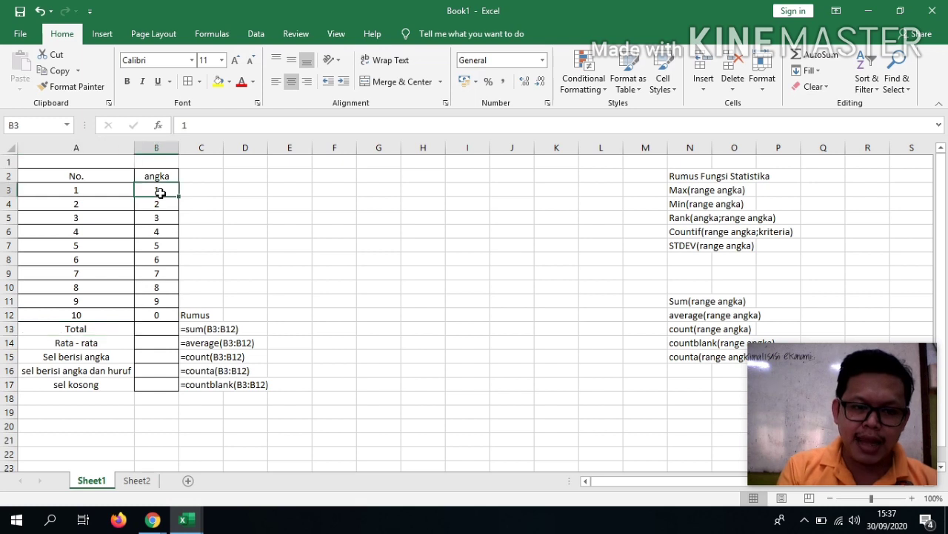
pyautogui.click(157, 318)
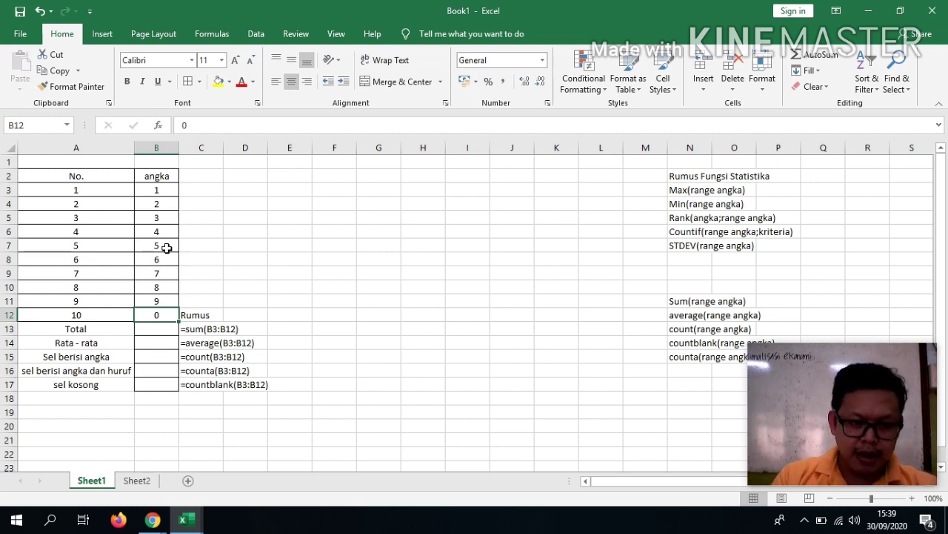
# - Read through the example formulas listed under Rumus in C13 to C17
pyautogui.press('Right')
pyautogui.press('Down')
pyautogui.press('Down')
pyautogui.press('Up')
pyautogui.press('Down')
pyautogui.press('Down')
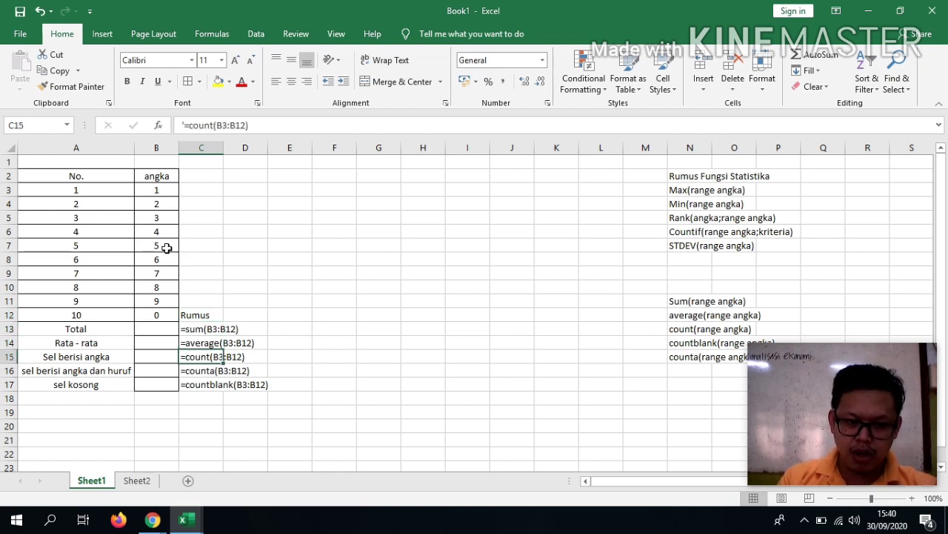
pyautogui.press('Down')
pyautogui.press('Down')
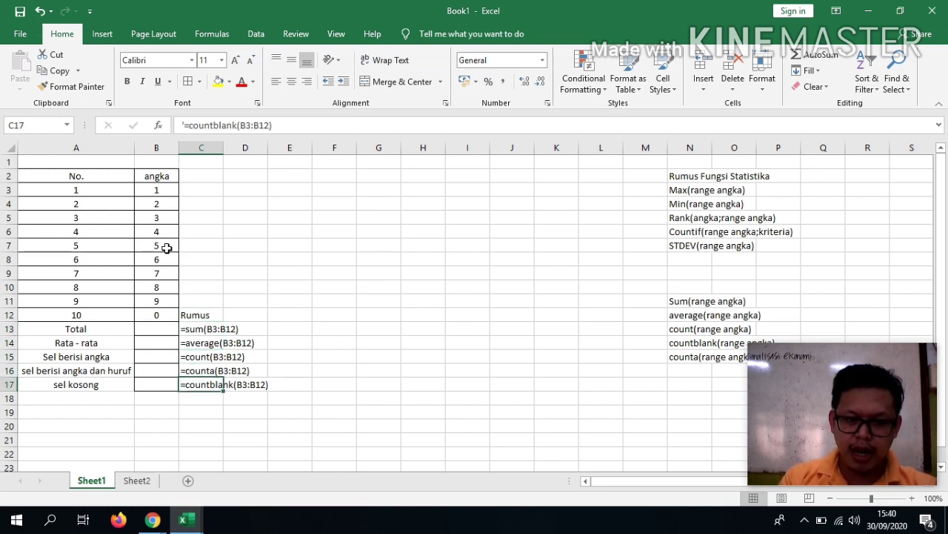
# - Enter =sum(B3:B12) in B13 to total the angka column
pyautogui.press('Left')
pyautogui.press('Up')
pyautogui.press('Up')
pyautogui.press('Up')
pyautogui.press('Up')
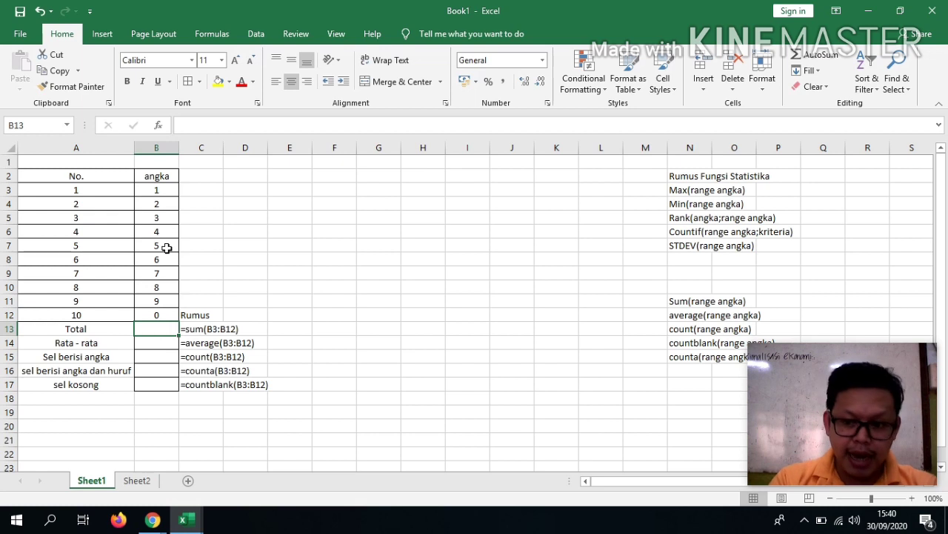
pyautogui.write('=sum')
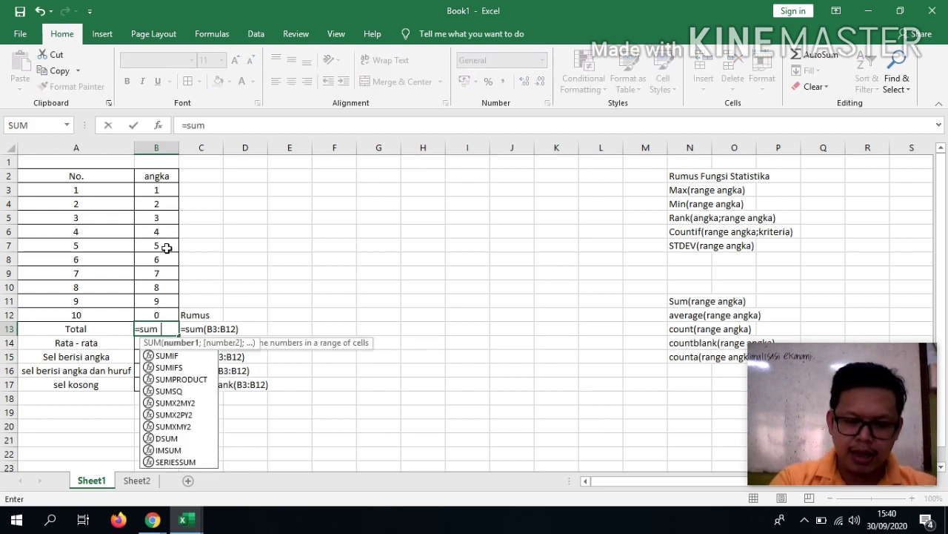
pyautogui.write('(')
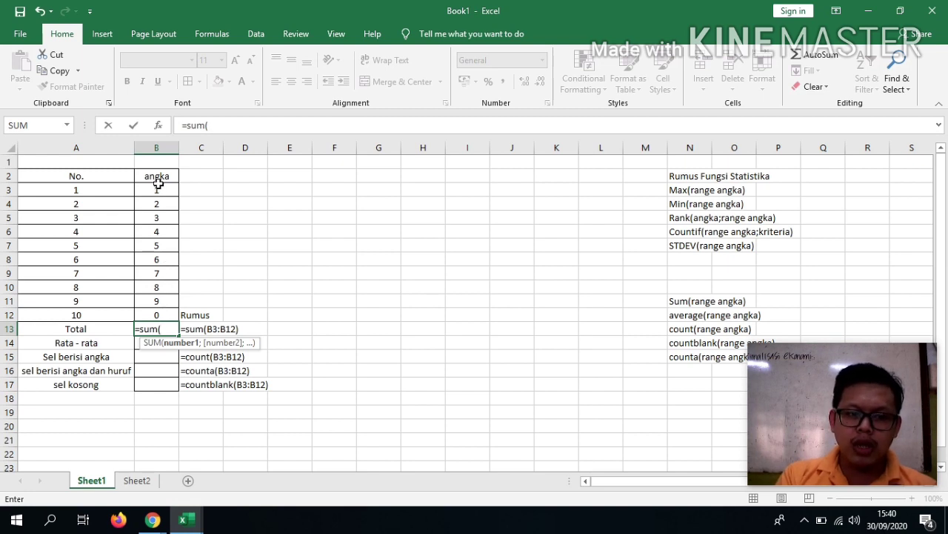
pyautogui.write('B3:')
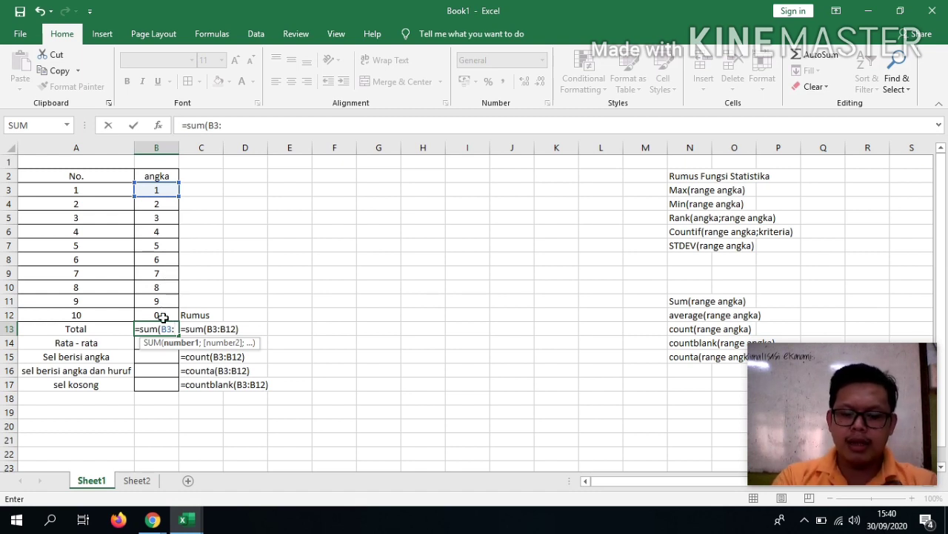
pyautogui.write('B12)')
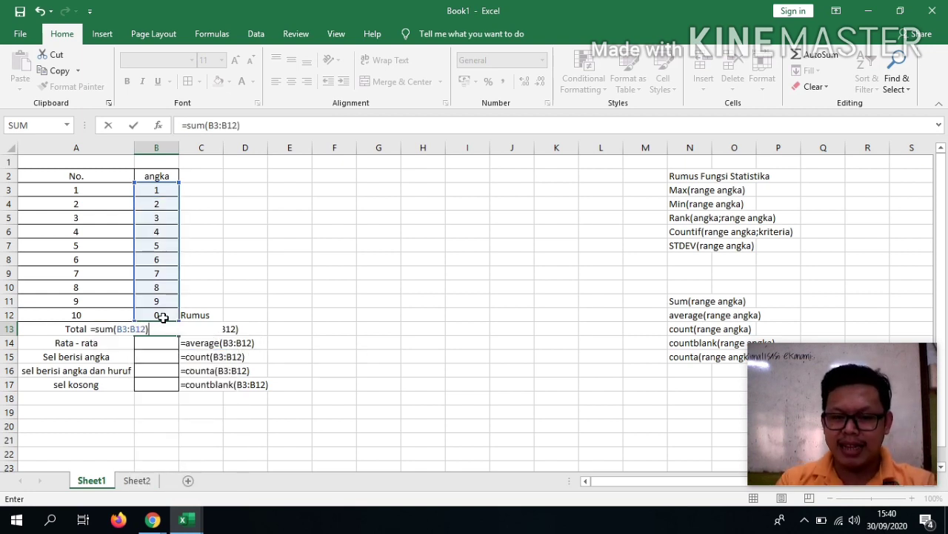
pyautogui.press('Return')
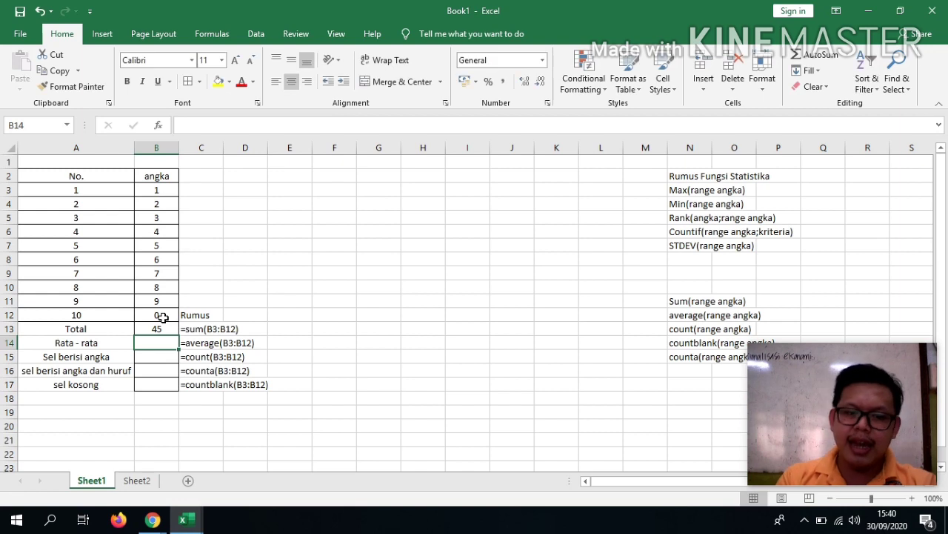
pyautogui.press('Up')
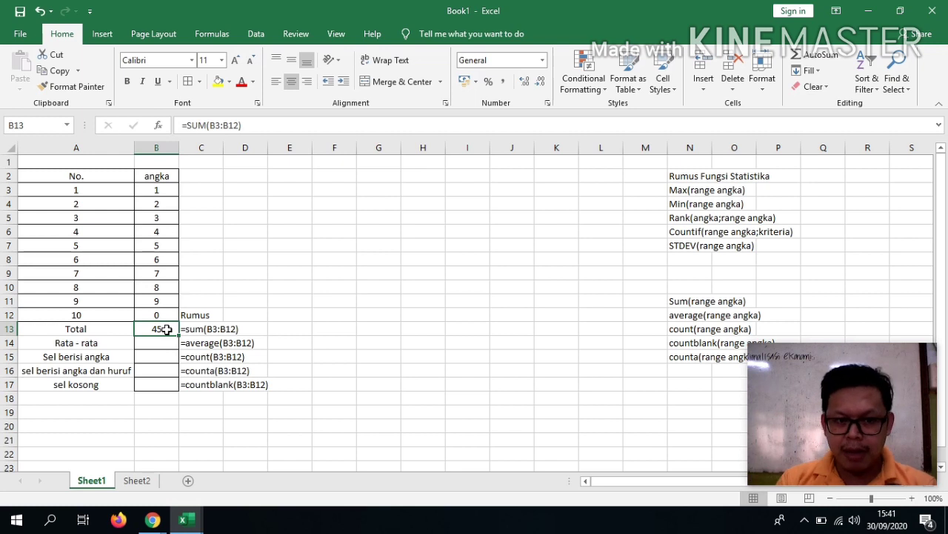
# - Add the header Total in C2, beside the angka header
pyautogui.click(206, 179)
pyautogui.write('Total')
pyautogui.press('Return')
# - Enter =sum(A3:B3) in C3 to add the first row's two numbers
pyautogui.press('Home')
pyautogui.press('Right')
pyautogui.press('Right')
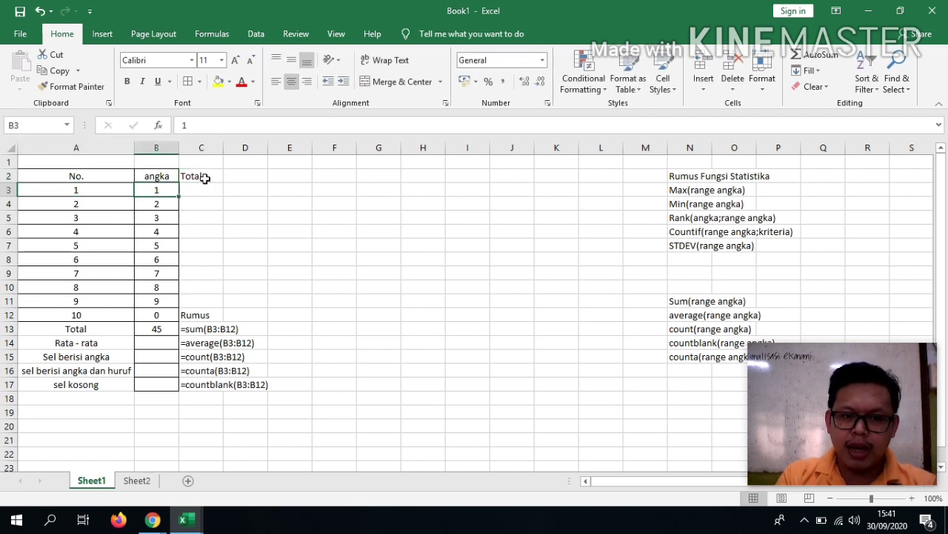
pyautogui.write('=sum(')
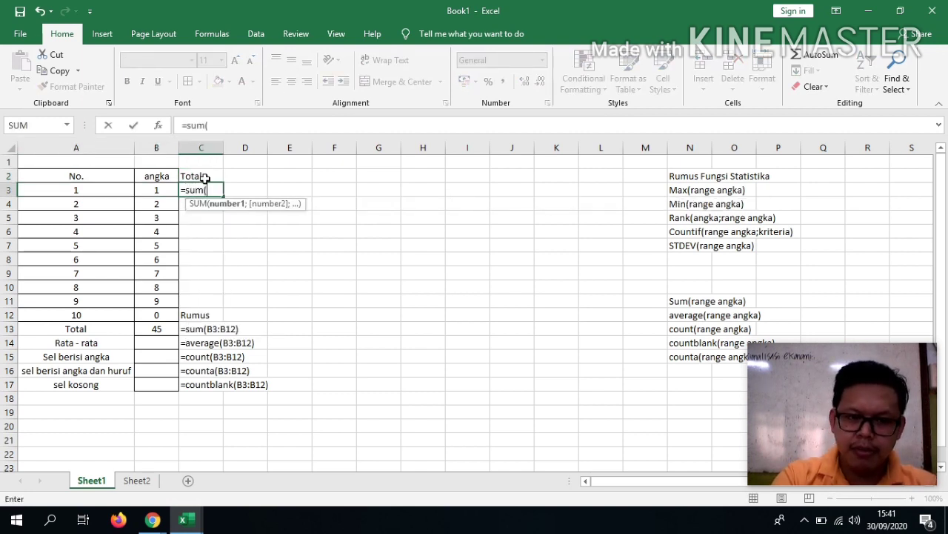
pyautogui.click(87, 190)
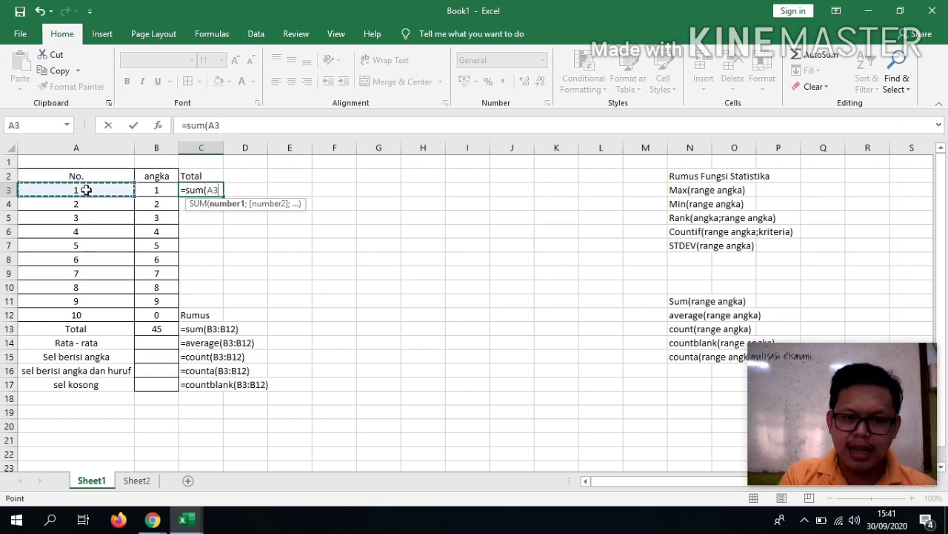
pyautogui.write(':A')
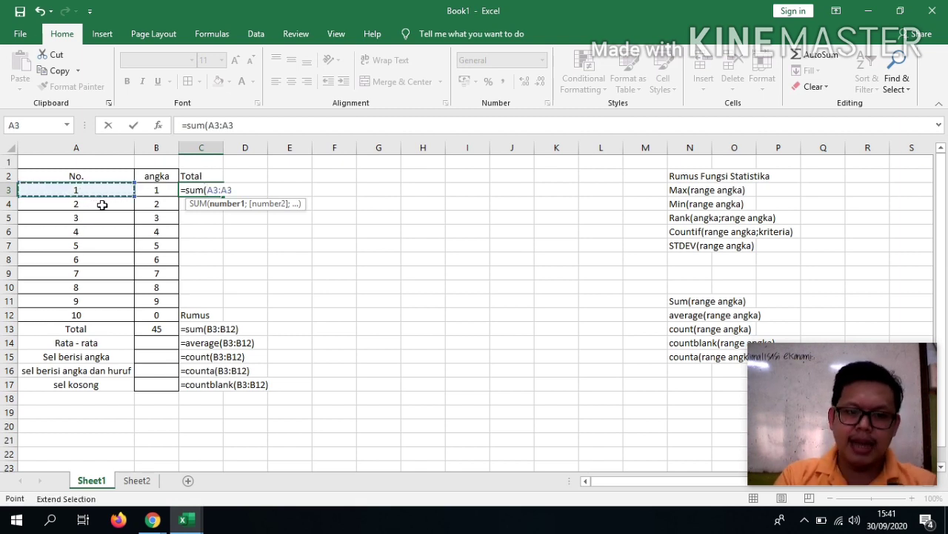
pyautogui.press('BackSpace')
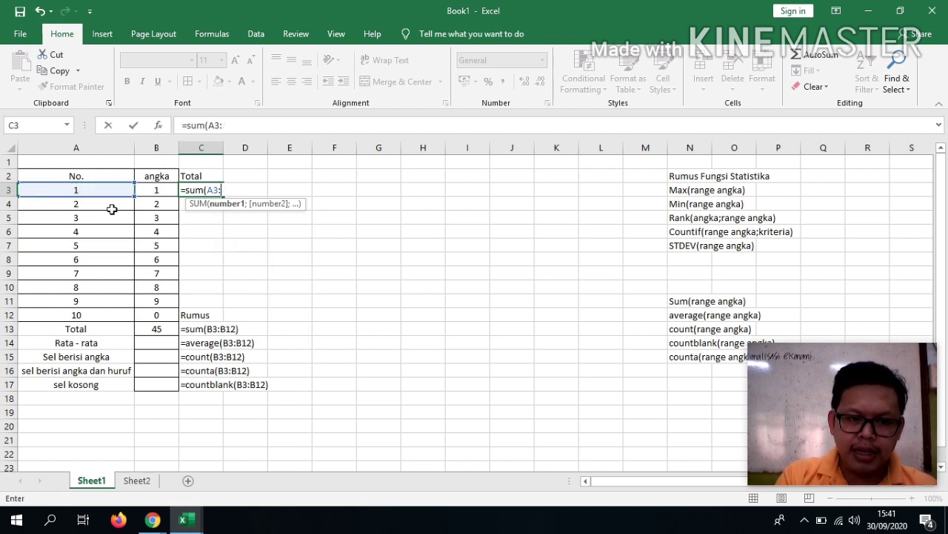
pyautogui.click(156, 190)
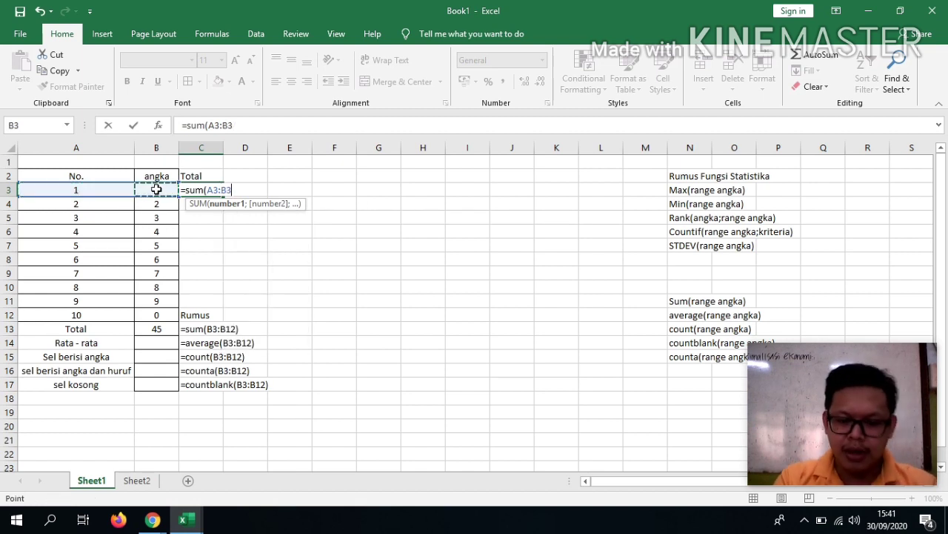
pyautogui.write(')')
pyautogui.hotkey('ctrl', 'Return')
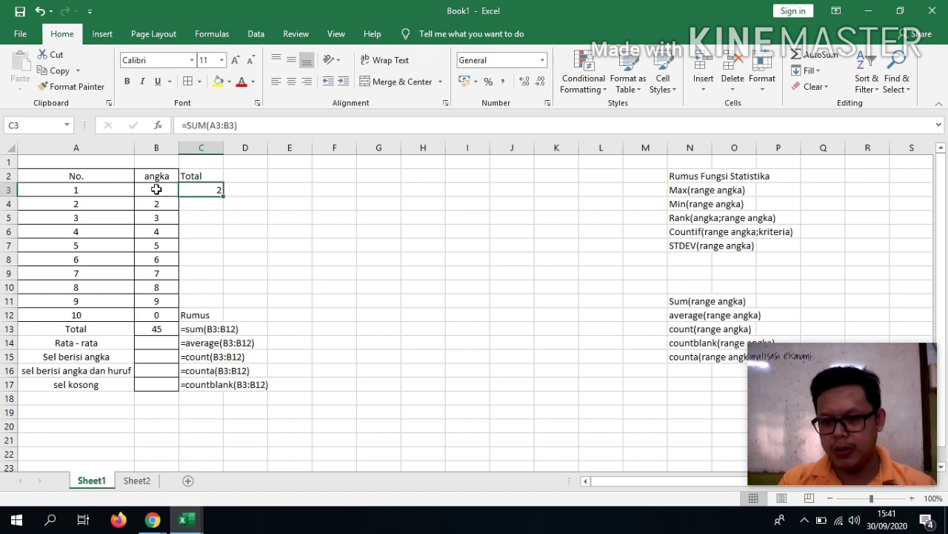
# - Replace the formula in C3 with =sum(A3:B12) to total both the No. and angka columns
pyautogui.click(87, 192)
pyautogui.click(150, 317)
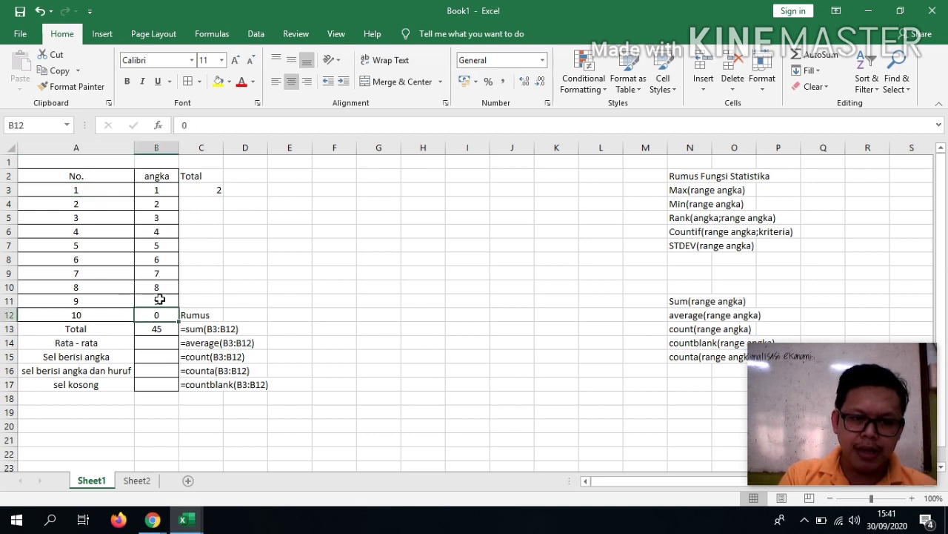
pyautogui.click(212, 193)
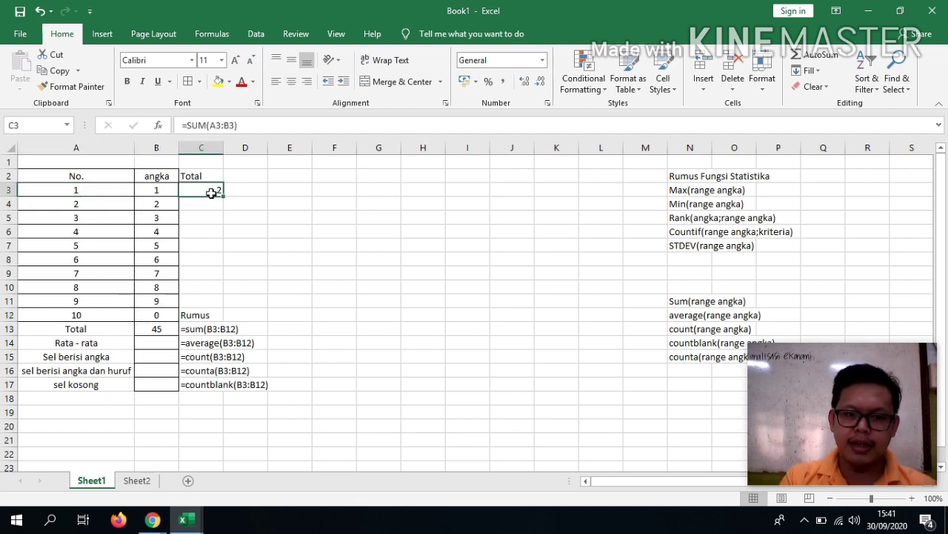
pyautogui.doubleClick(212, 193)
pyautogui.press('Escape')
pyautogui.write('=sum(')
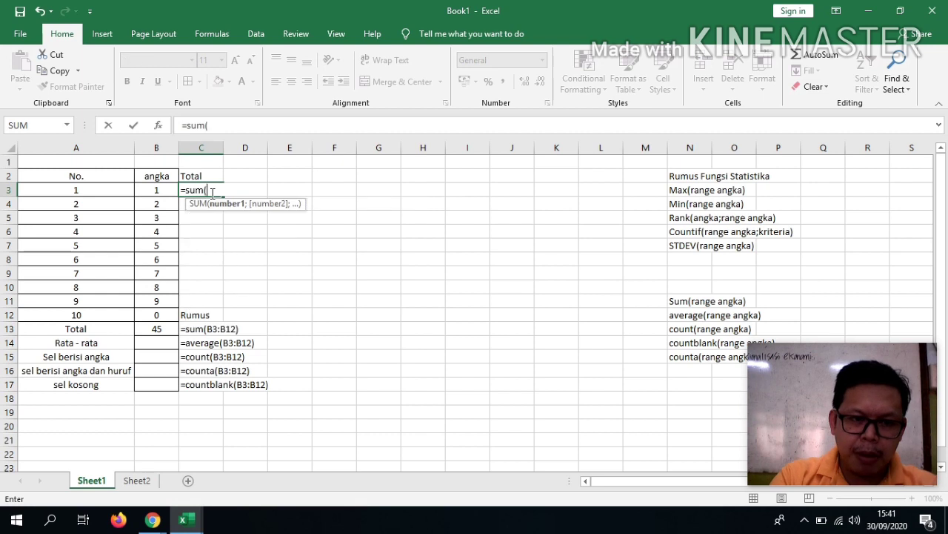
pyautogui.click(86, 192)
pyautogui.press('F8')
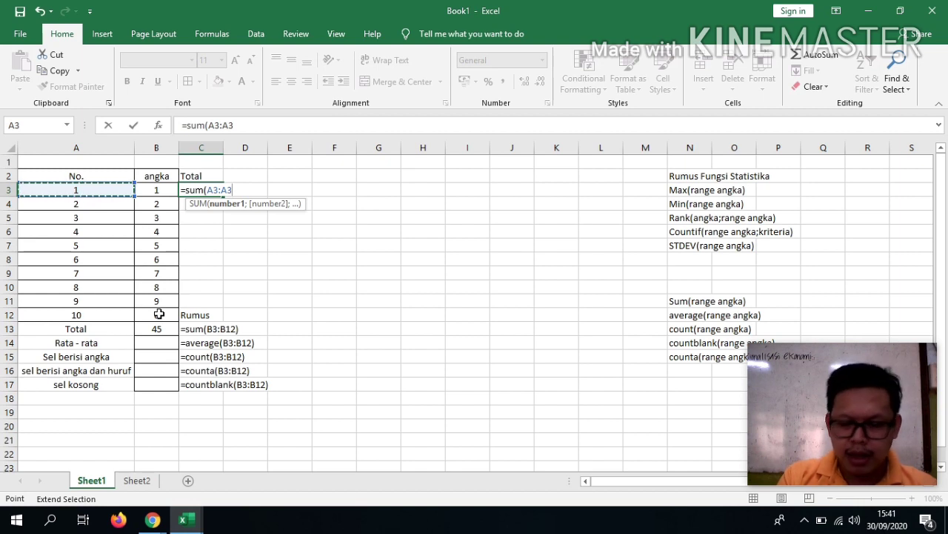
pyautogui.press('BackSpace')
pyautogui.press('BackSpace')
pyautogui.write('B12)')
pyautogui.press('Return')
pyautogui.press('Up')
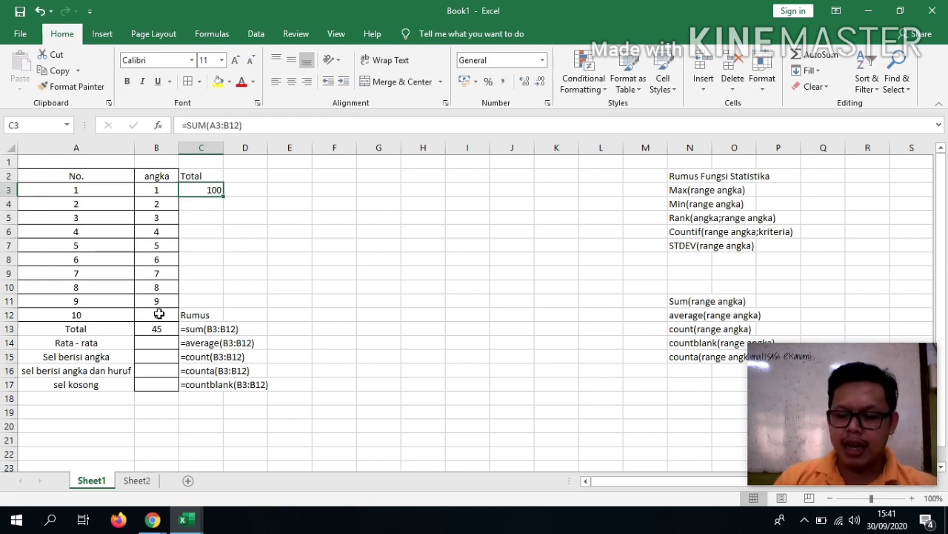
pyautogui.hotkey('shift', 'Up')
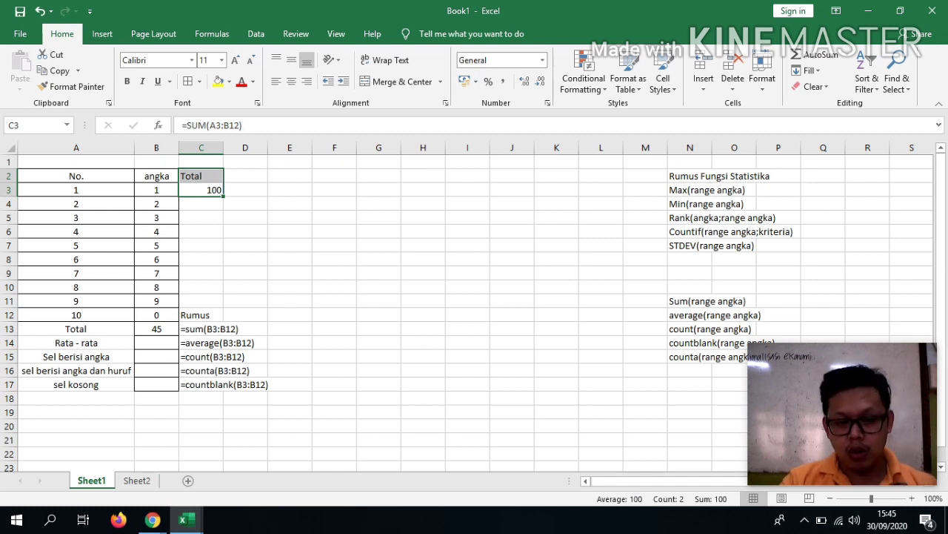
# - Enter =average(B3:B12) in B14, the Rata - rata row, to average the angka column
pyautogui.click(220, 355)
pyautogui.click(219, 344)
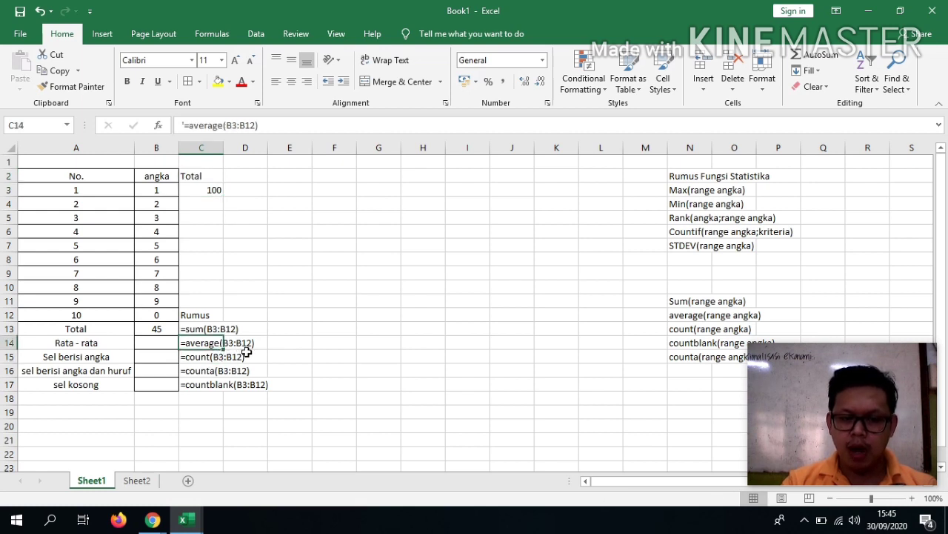
pyautogui.click(272, 344)
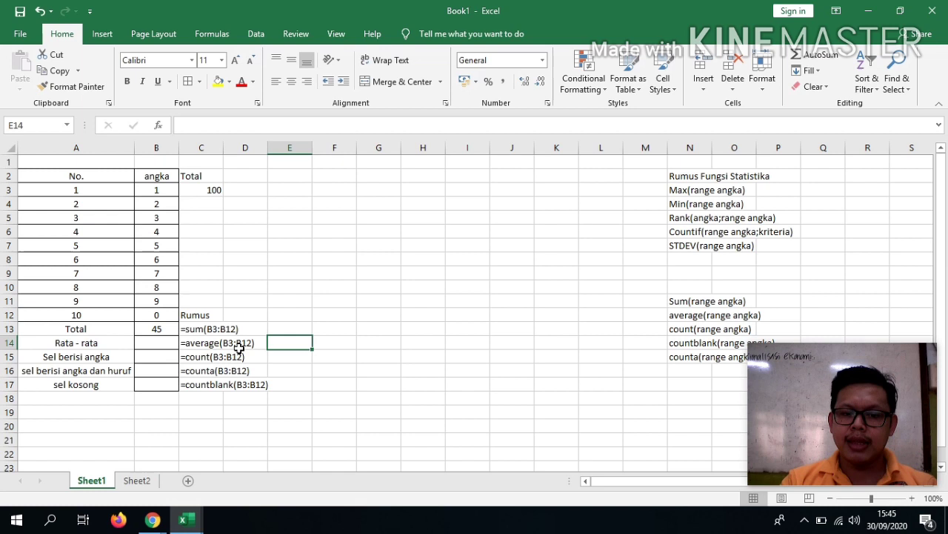
pyautogui.click(162, 191)
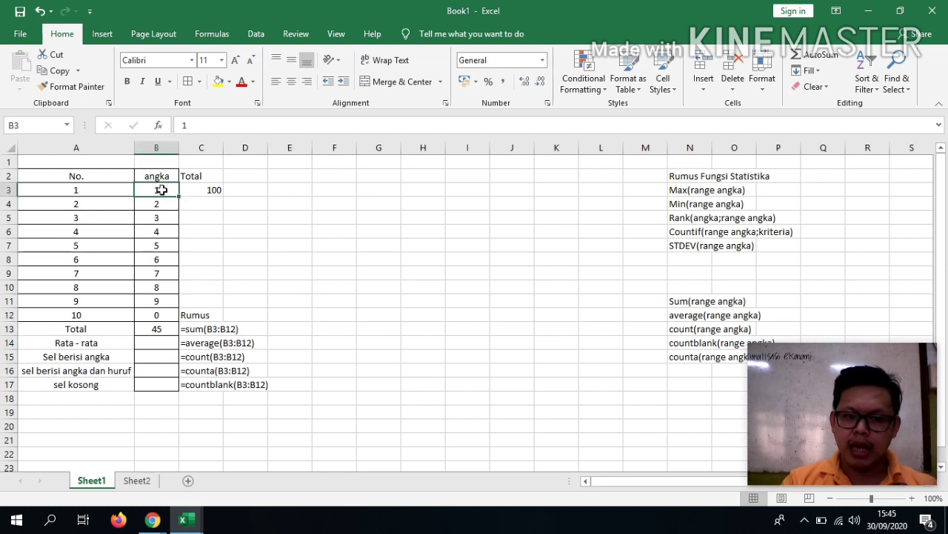
pyautogui.click(157, 316)
pyautogui.click(167, 343)
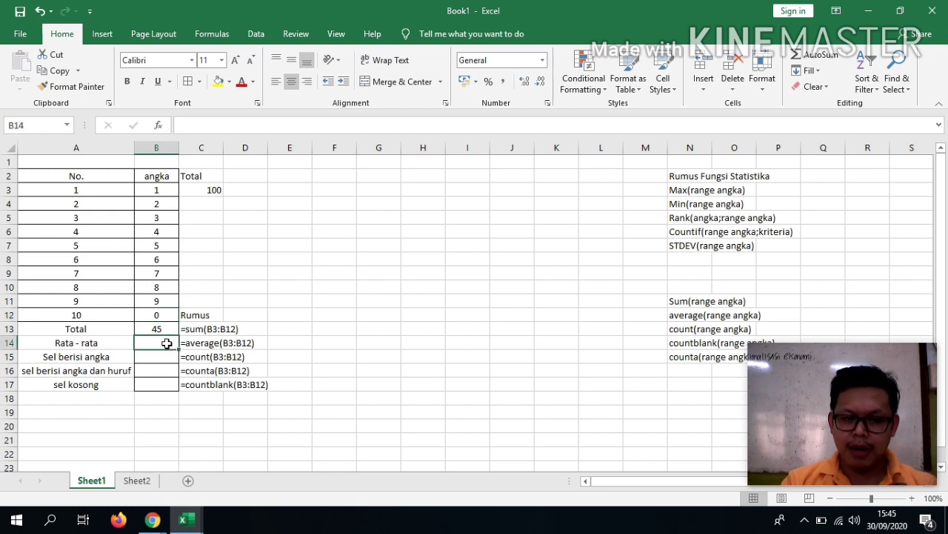
pyautogui.write('=average(')
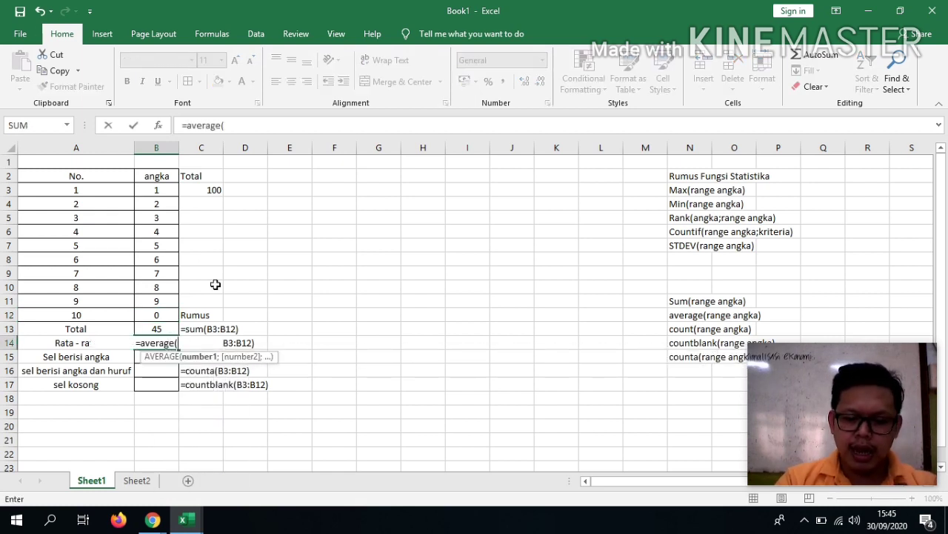
pyautogui.write('B3:')
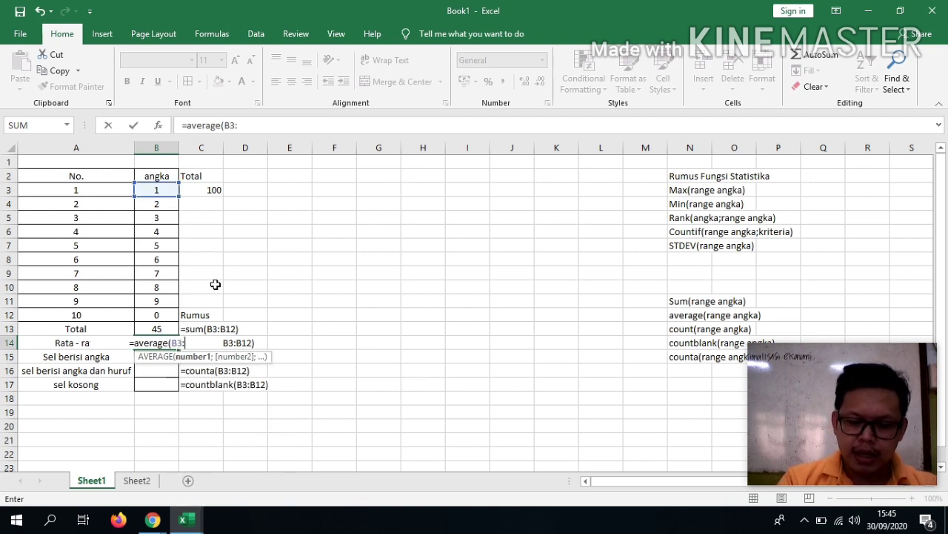
pyautogui.write('B12)')
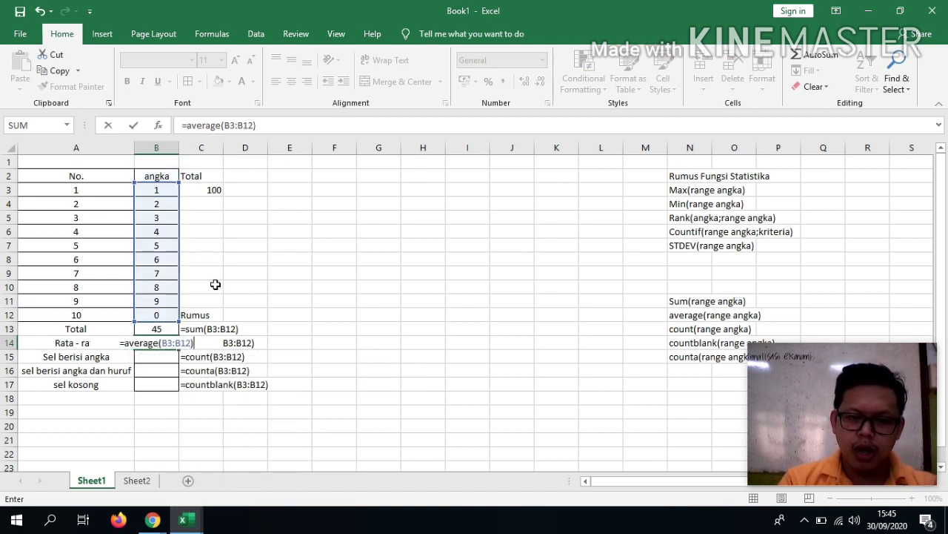
pyautogui.press('Return')
pyautogui.press('Up')
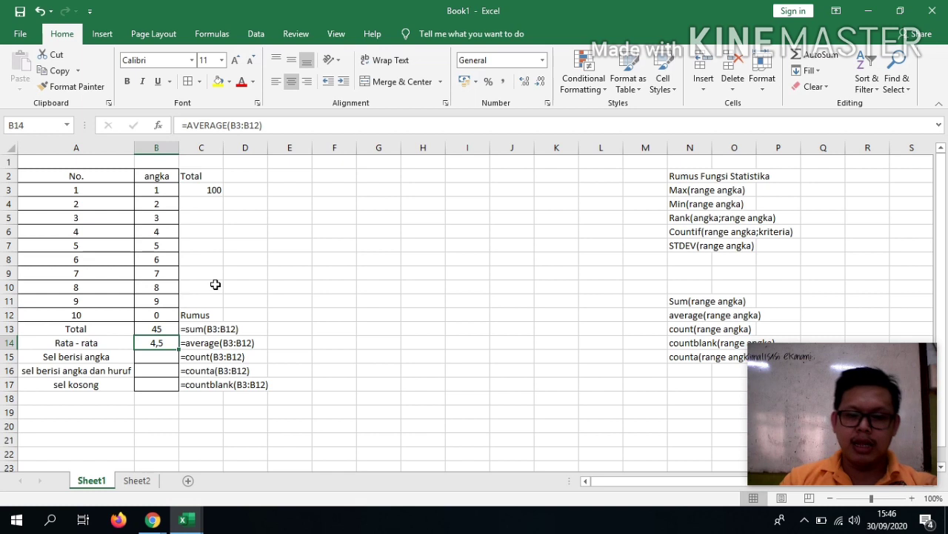
# - Enter =count(B3:B12) in B15, the Sel berisi angka row, to count the angka column's numeric cells
pyautogui.click(196, 370)
pyautogui.click(191, 358)
pyautogui.click(261, 361)
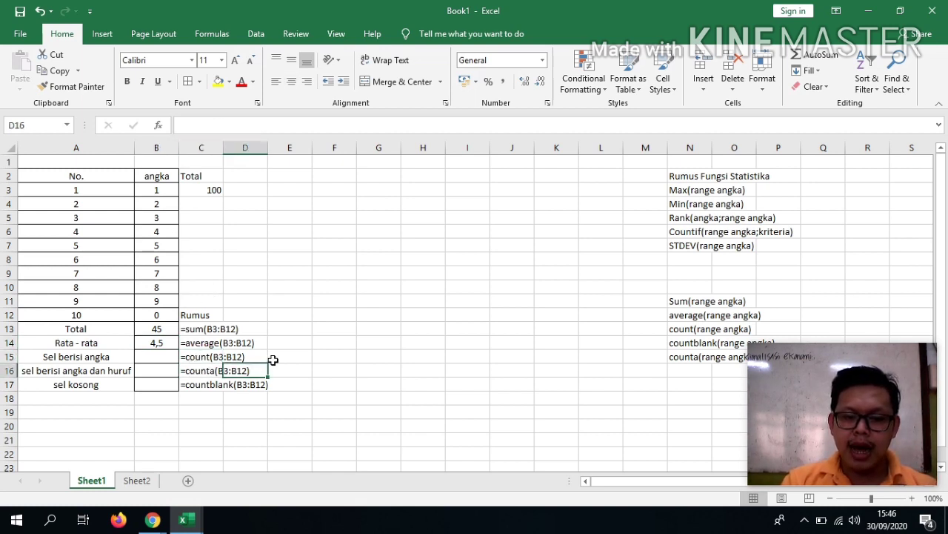
pyautogui.click(274, 359)
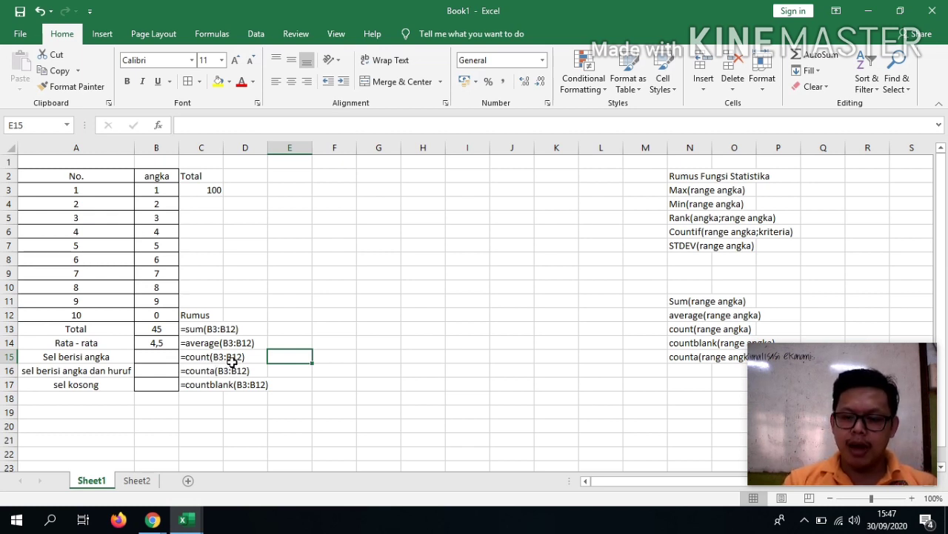
pyautogui.click(164, 357)
pyautogui.write('=')
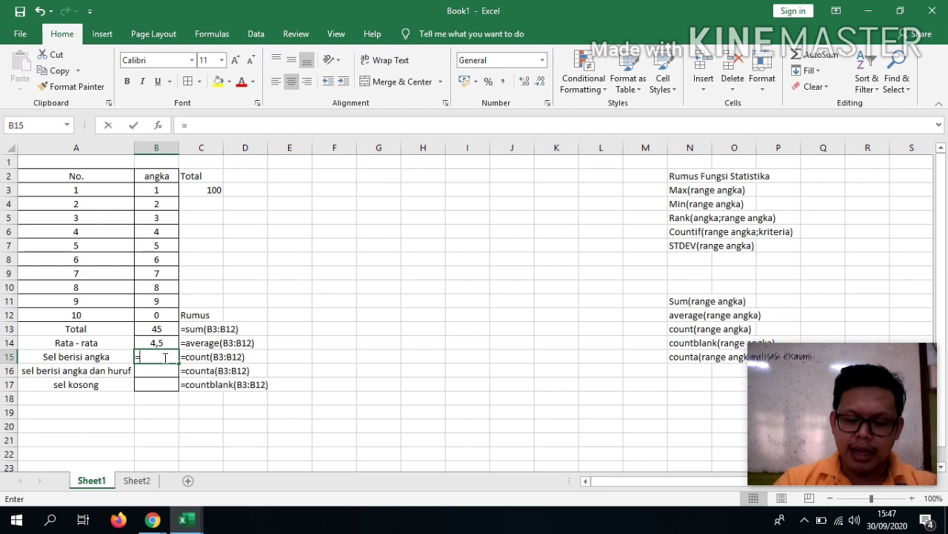
pyautogui.write('count(')
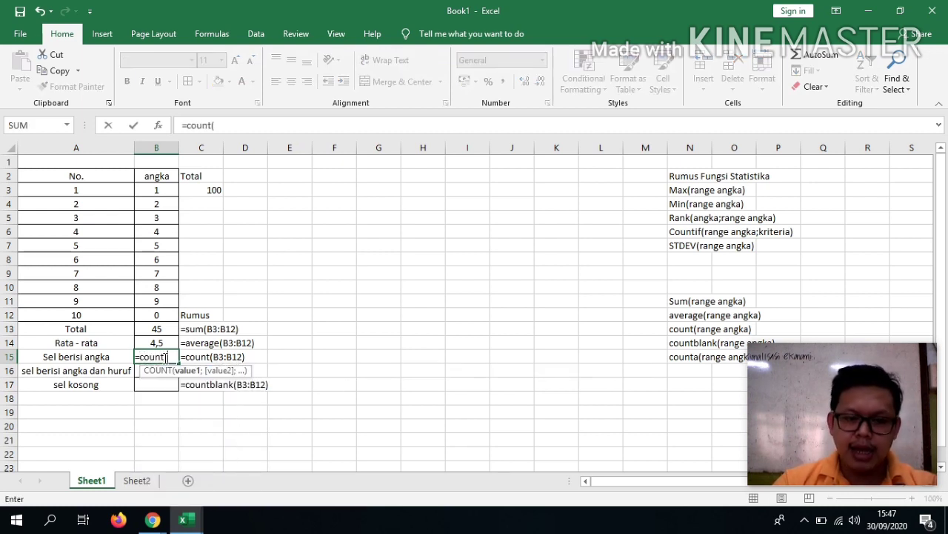
pyautogui.click(169, 191)
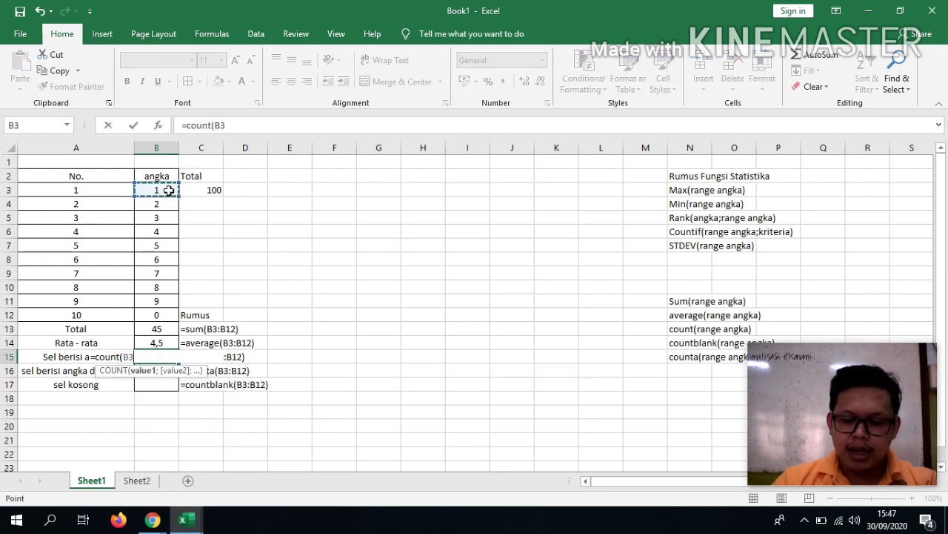
pyautogui.press('F8')
pyautogui.click(162, 316)
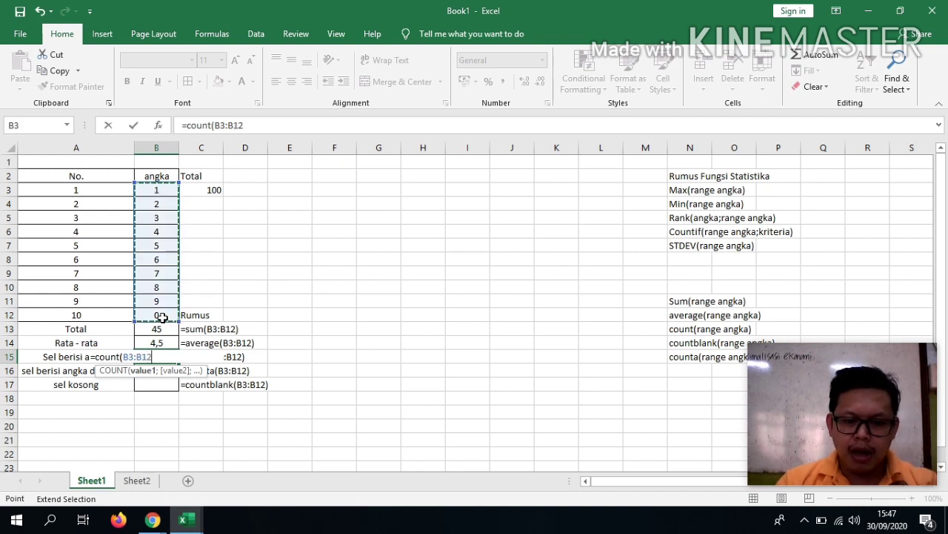
pyautogui.press('Return')
pyautogui.press('Up')
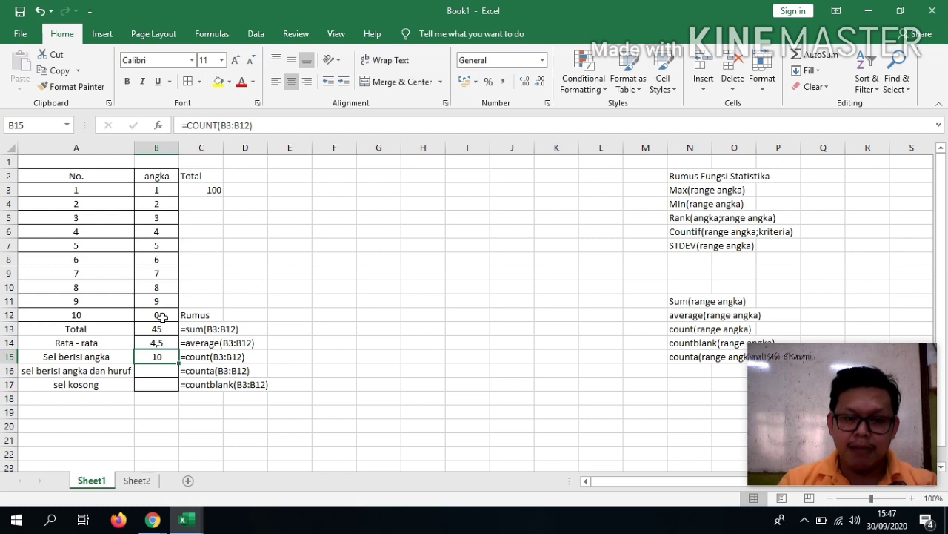
# - Go through the angka cells B3 to B12 one by one to check which cells the COUNT formula includes
pyautogui.moveTo(170, 189); pyautogui.dragTo(169, 310)
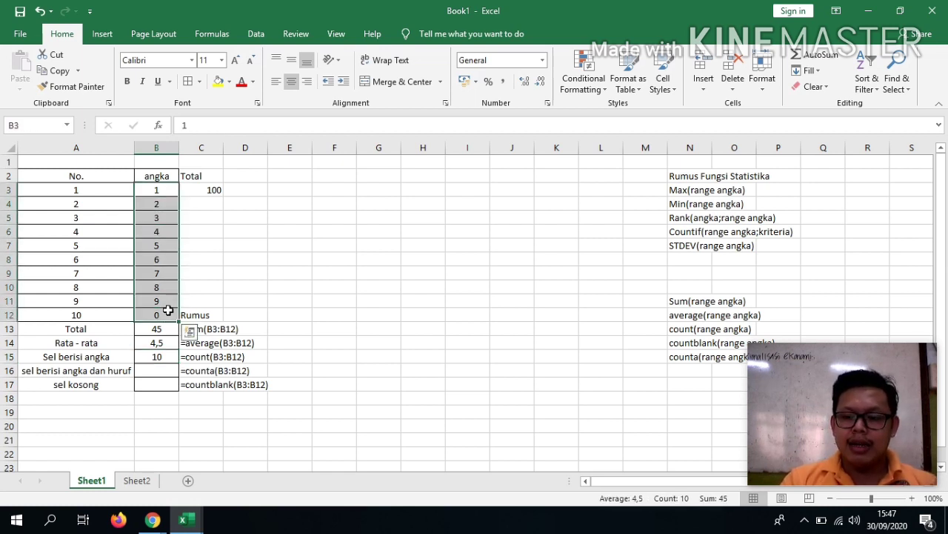
pyautogui.click(159, 190)
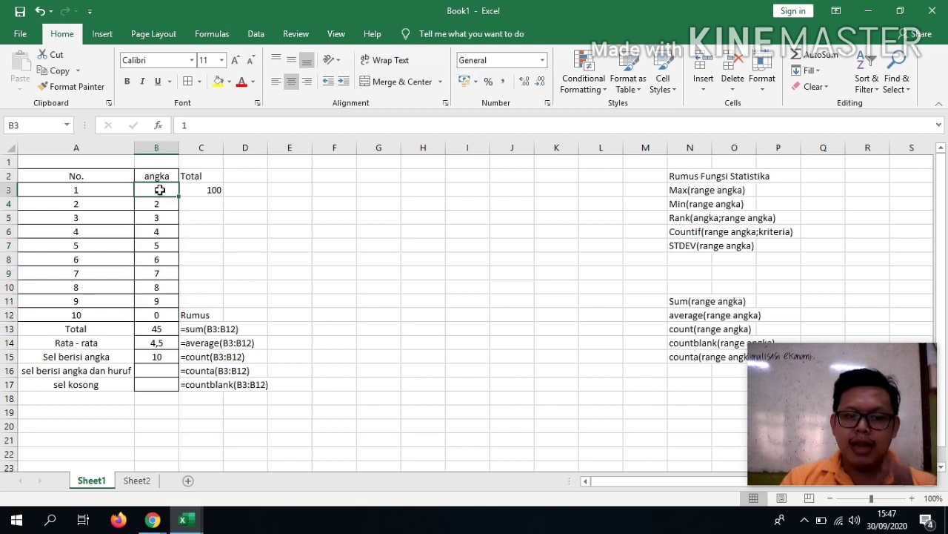
pyautogui.press('Down')
pyautogui.press('Down')
pyautogui.press('Down')
pyautogui.press('Down')
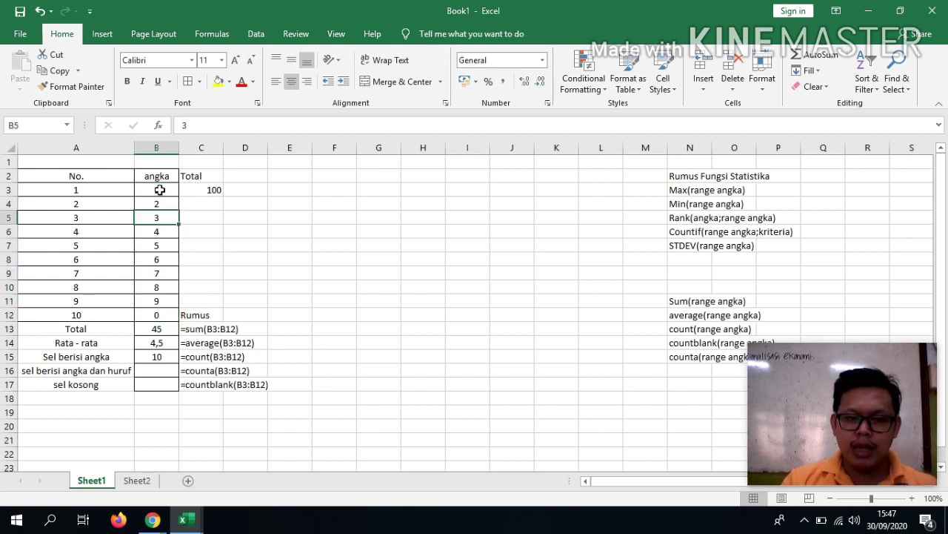
pyautogui.press('Down')
pyautogui.press('Down')
pyautogui.press('Down')
pyautogui.press('Down')
pyautogui.press('Down')
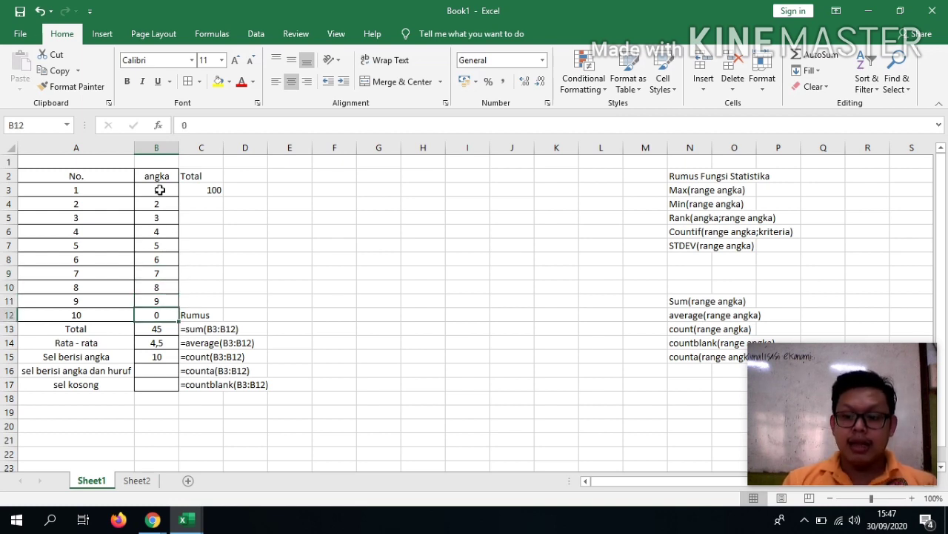
# - Enter =counta(B3:B12) in B16, the sel berisi angka dan huruf row, to count cells containing numbers or text
pyautogui.press('Down')
pyautogui.press('Down')
pyautogui.press('Down')
pyautogui.press('Down')
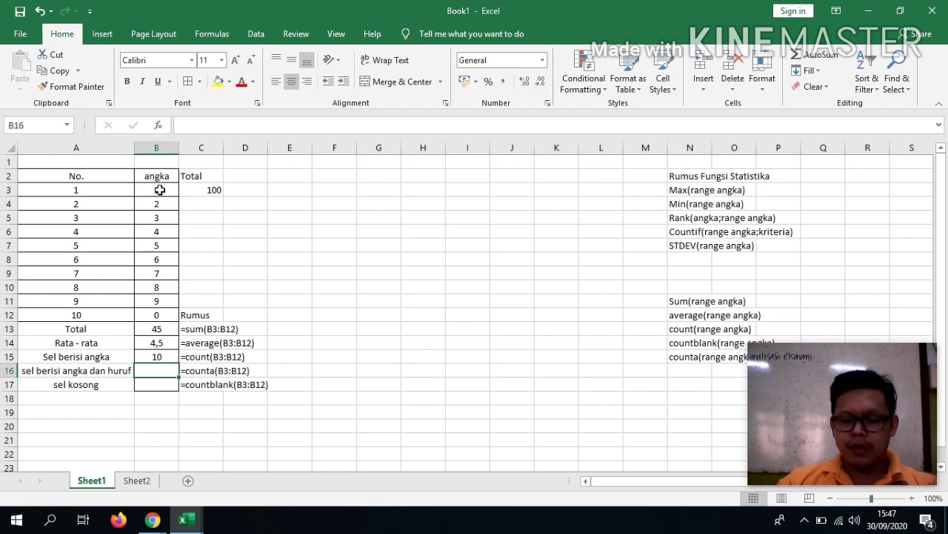
pyautogui.write('=coun')
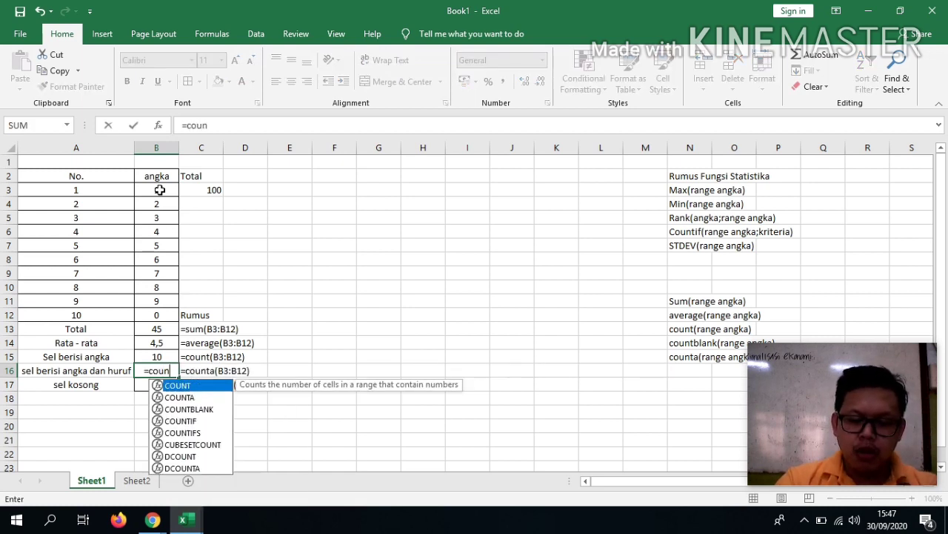
pyautogui.write('ta(')
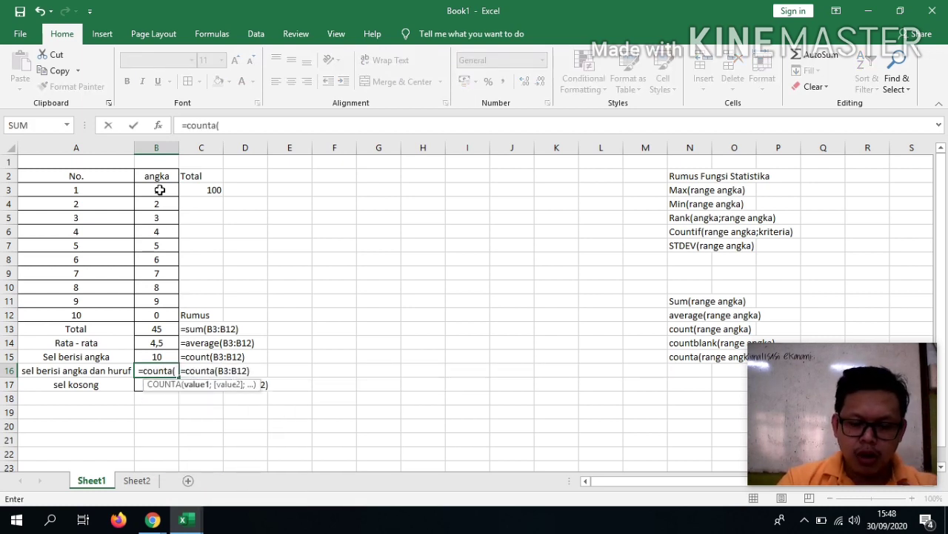
pyautogui.write('B3:B12)')
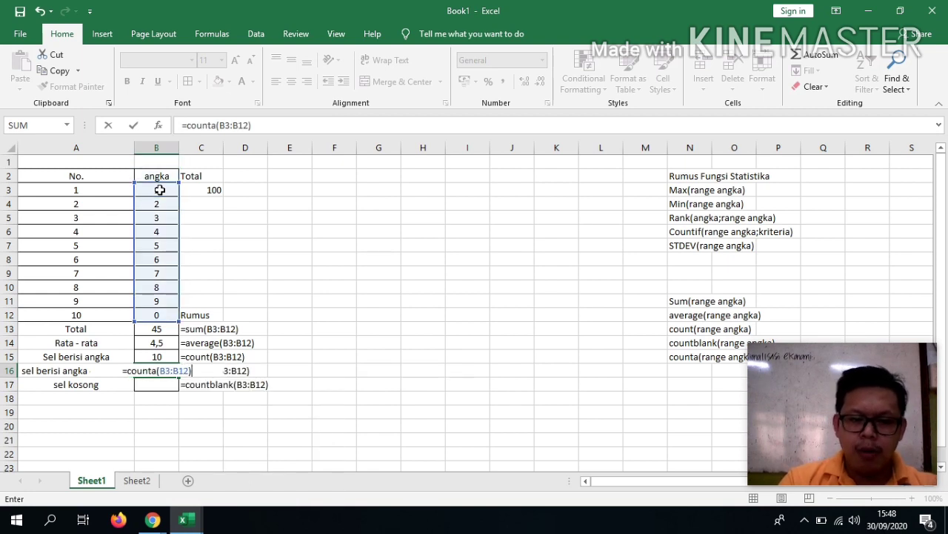
pyautogui.press('Return')
pyautogui.press('Up')
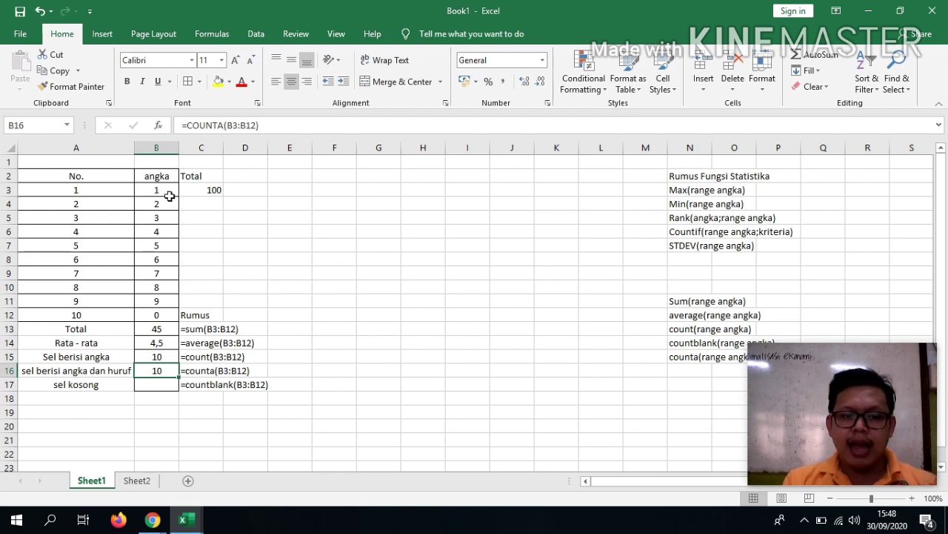
# - Replace the number in B7 of the angka column with the text apa
pyautogui.click(164, 189)
pyautogui.click(156, 317)
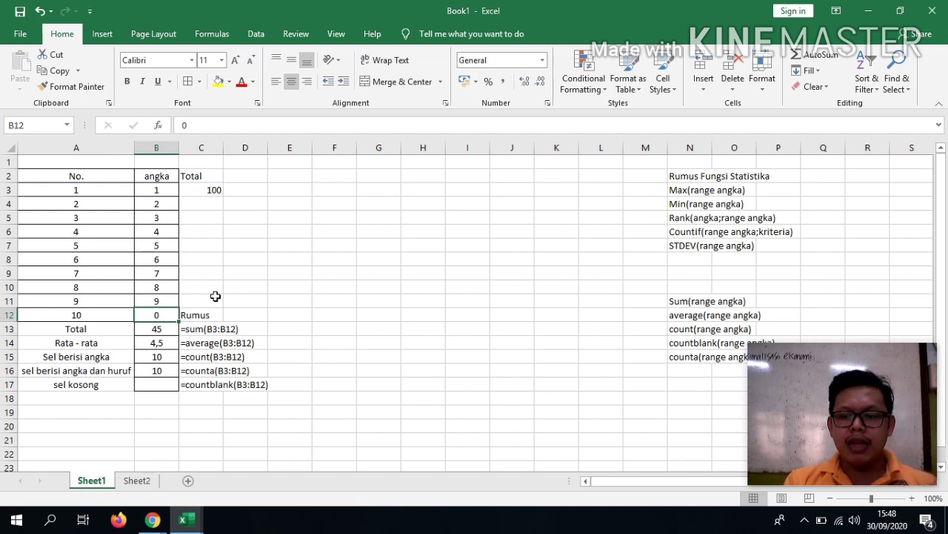
pyautogui.click(163, 250)
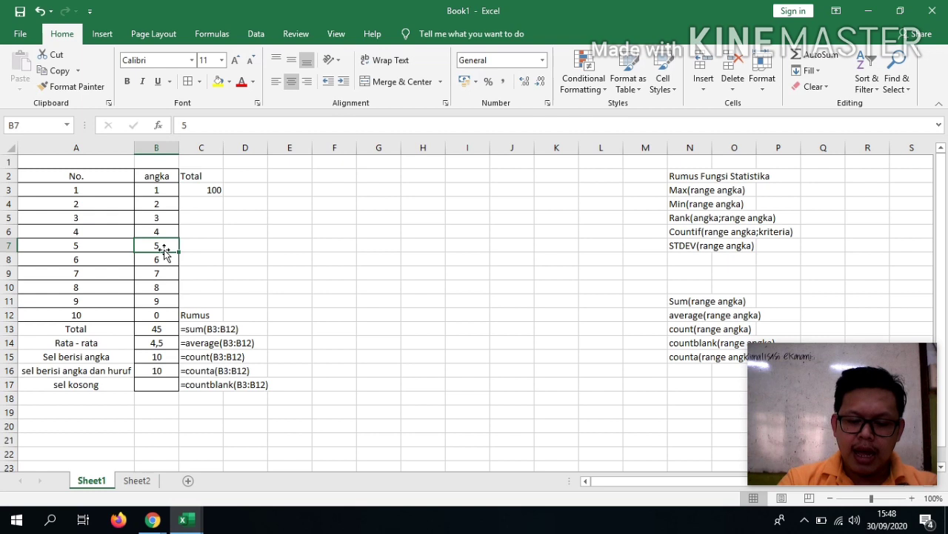
pyautogui.write('apa')
pyautogui.press('Return')
# - Compare the COUNT and COUNTA results in B15 and B16 with a text entry in the angka column
pyautogui.press('Down')
pyautogui.press('Down')
pyautogui.press('Down')
pyautogui.press('Down')
pyautogui.press('Down')
pyautogui.press('Down')
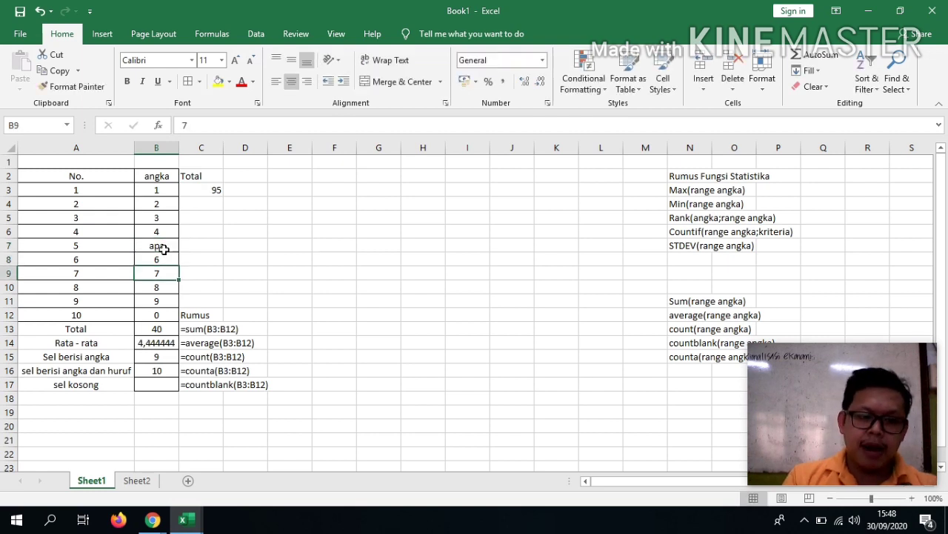
pyautogui.press('Down')
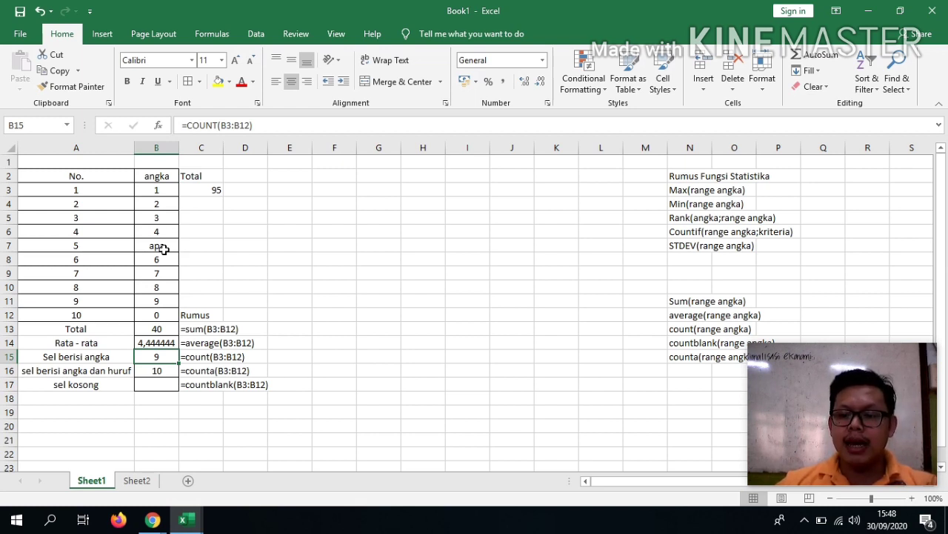
pyautogui.press('Down')
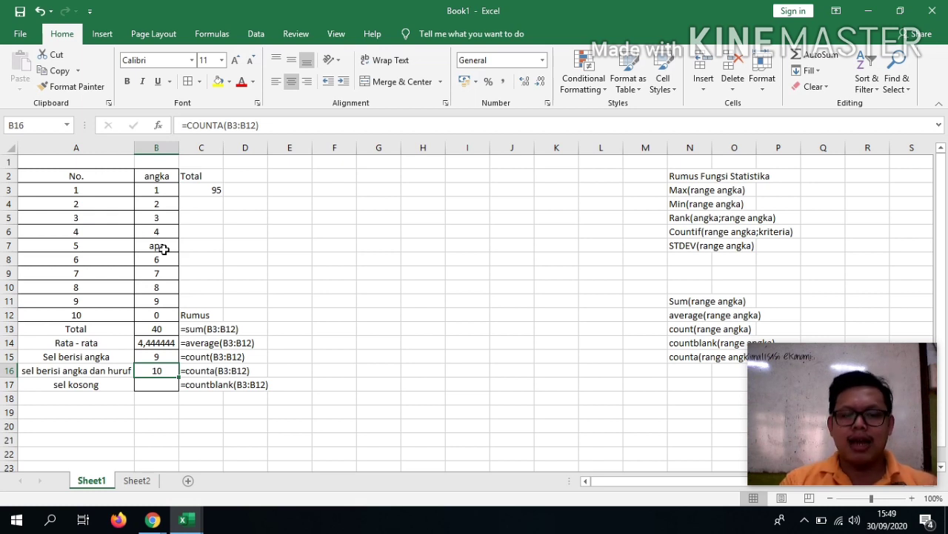
# - Enter =countblank(B3:B12) in B17, the sel kosong row, to count the angka column's empty cells
pyautogui.press('Down')
pyautogui.write('=countbank')
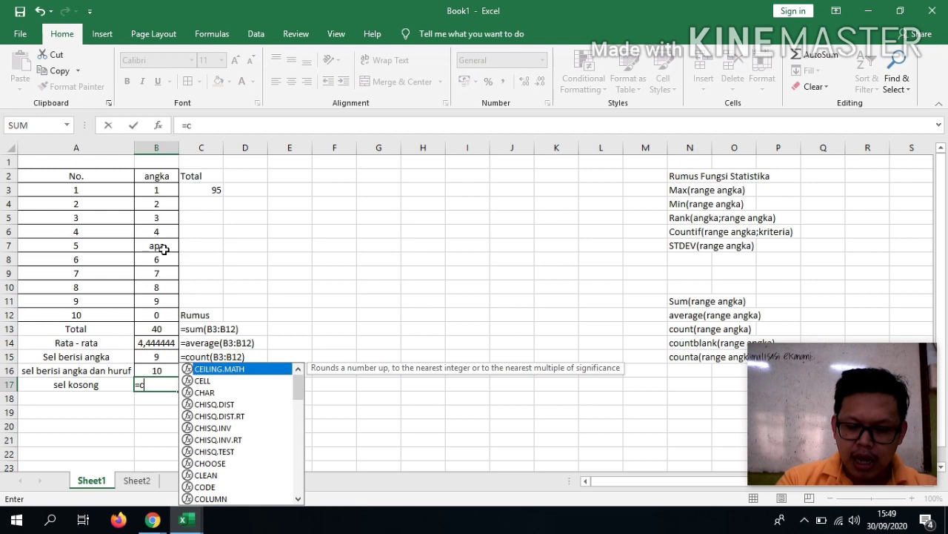
pyautogui.press('BackSpace')
pyautogui.press('BackSpace')
pyautogui.press('BackSpace')
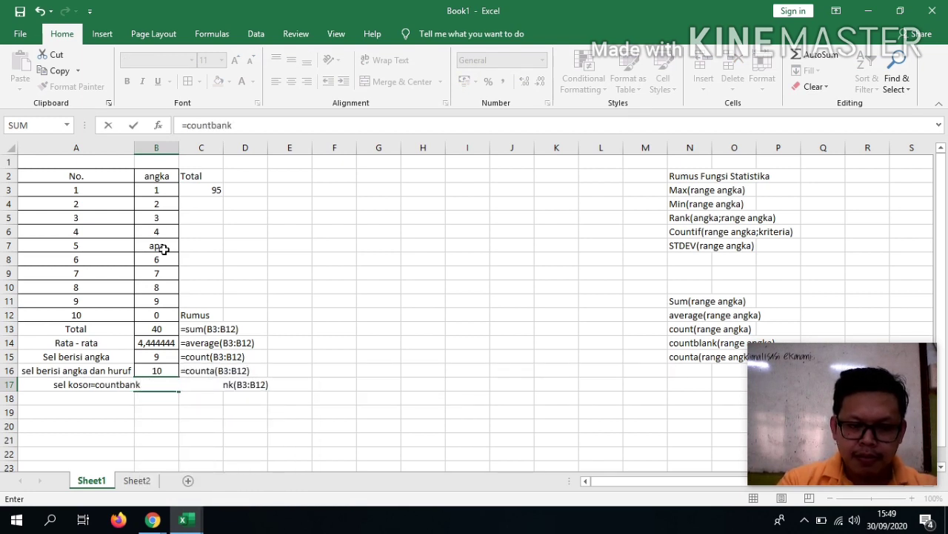
pyautogui.write('lank(')
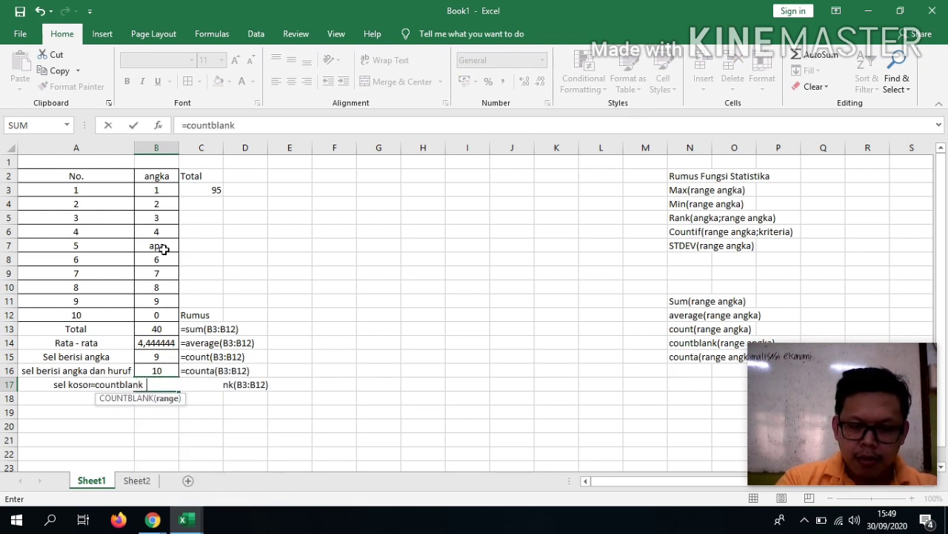
pyautogui.click(163, 191)
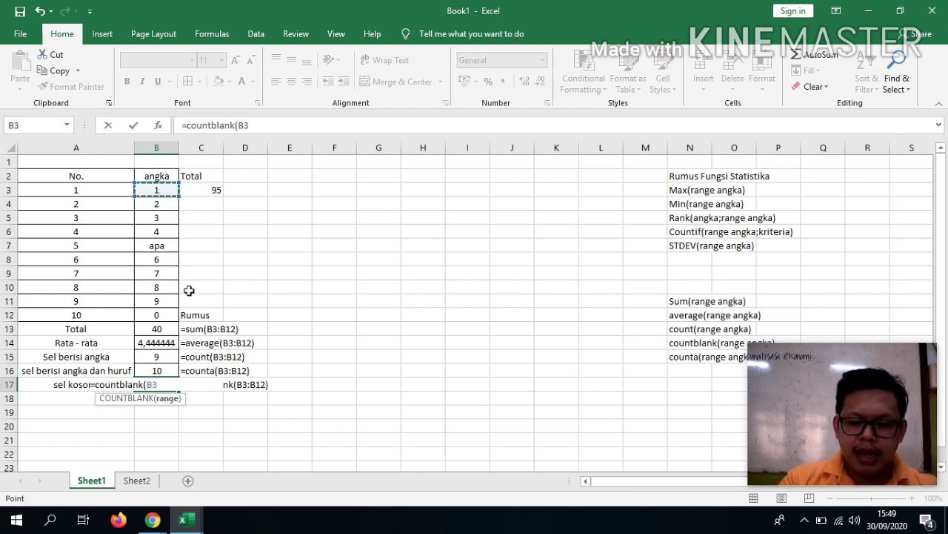
pyautogui.press('F8')
pyautogui.click(157, 316)
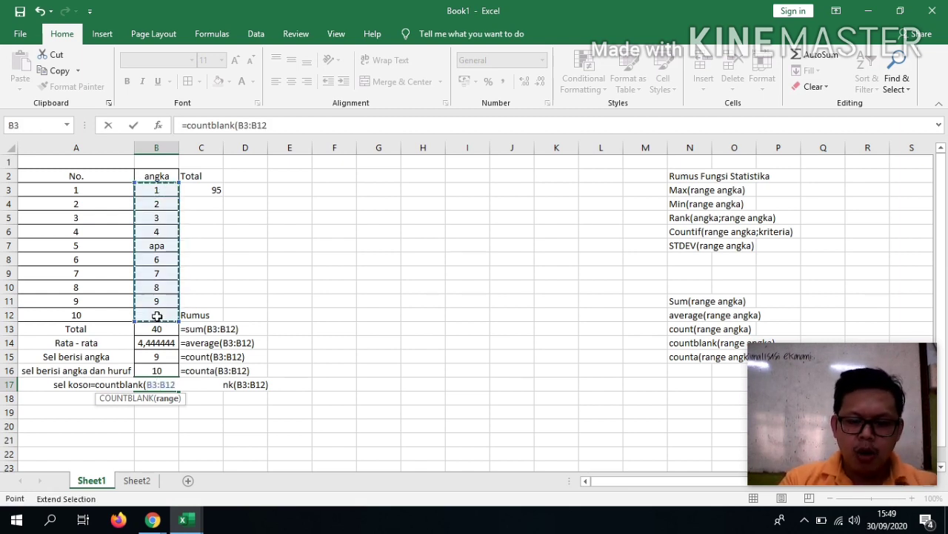
pyautogui.write(')')
pyautogui.press('Return')
pyautogui.press('Up')
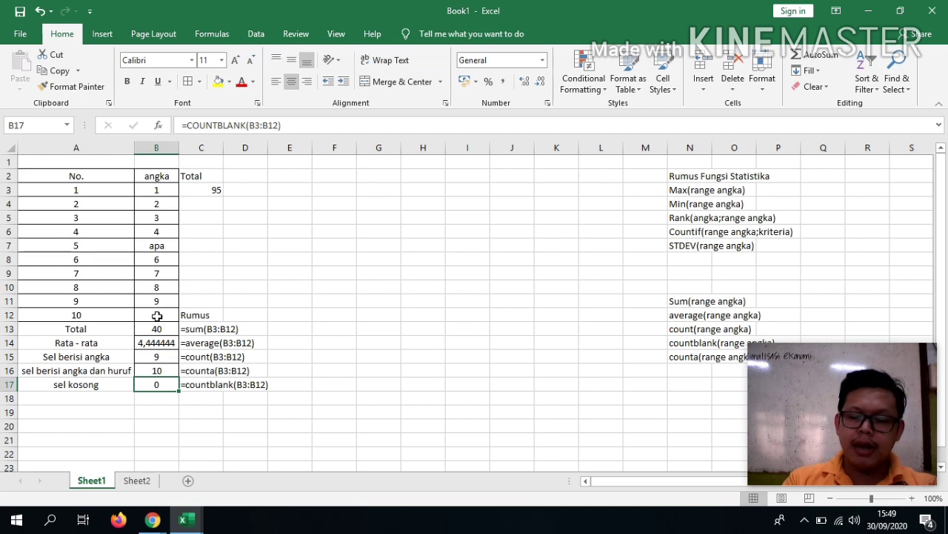
# - Clear the number in B8 of the angka column to leave an empty cell for testing the count formulas
pyautogui.press('Up')
pyautogui.press('Up')
pyautogui.press('Up')
pyautogui.press('Up')
pyautogui.press('Up')
pyautogui.press('Up')
pyautogui.press('Up')
pyautogui.press('Up')
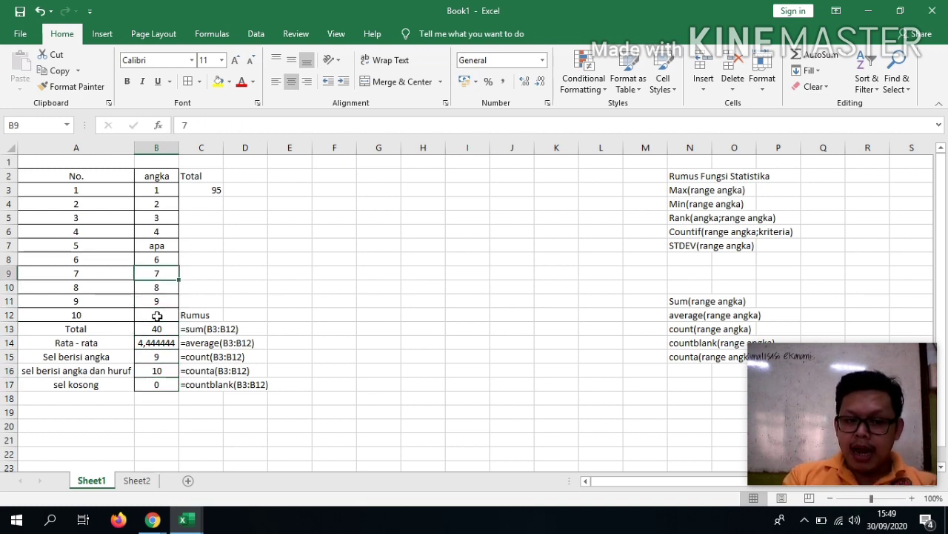
pyautogui.press('Up')
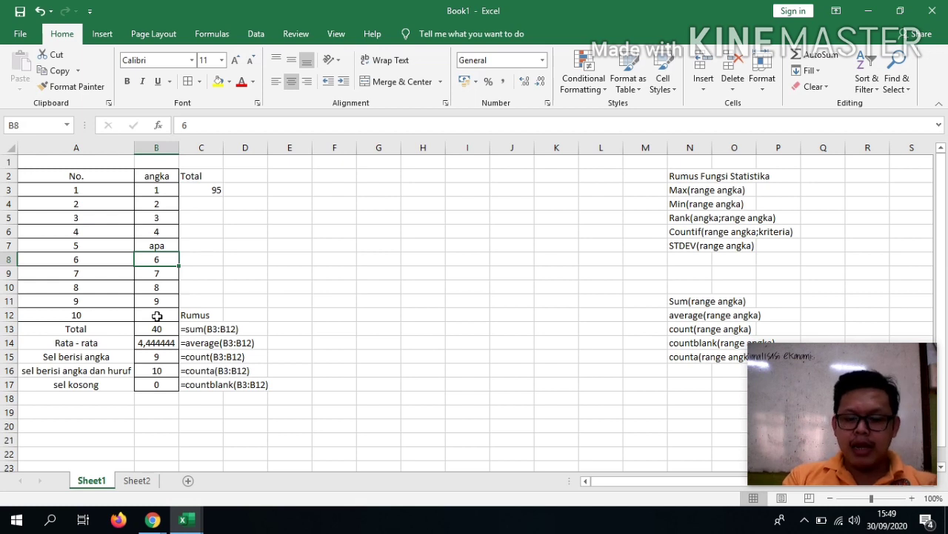
pyautogui.press('Delete')
# - Compare the COUNT, COUNTA and COUNTBLANK results in B15:B17 with the emptied cell B8 in the angka column
pyautogui.press('Down')
pyautogui.press('Down')
pyautogui.press('Down')
pyautogui.press('Down')
pyautogui.press('Down')
pyautogui.press('Down')
pyautogui.press('Down')
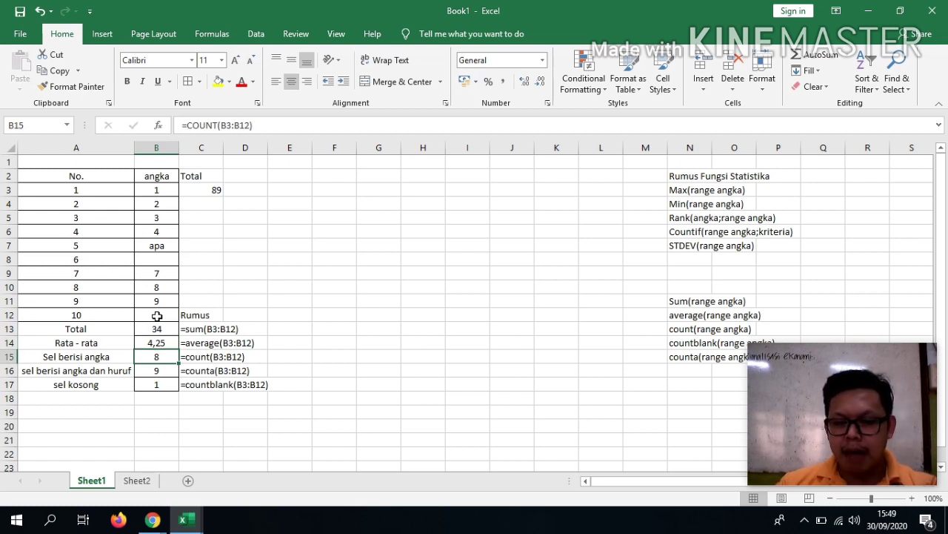
pyautogui.press('Down')
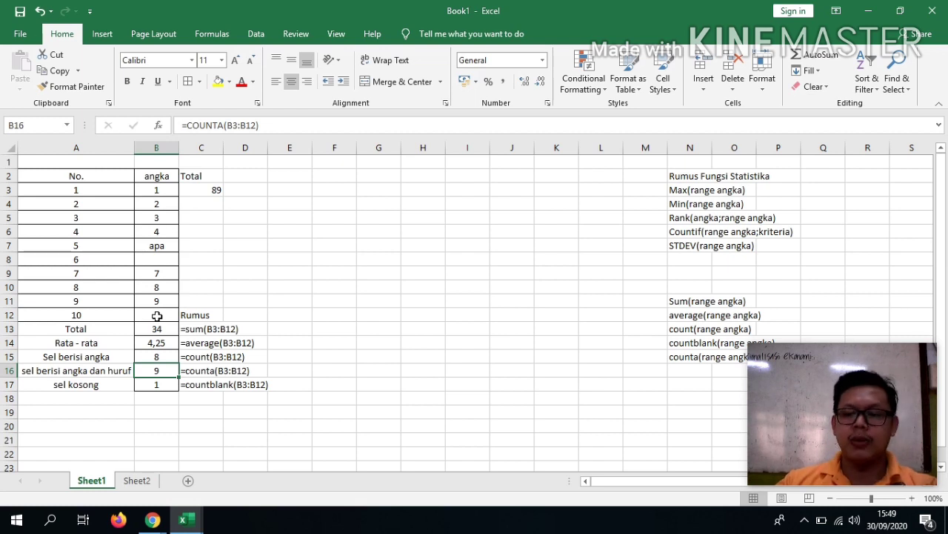
pyautogui.click(160, 257)
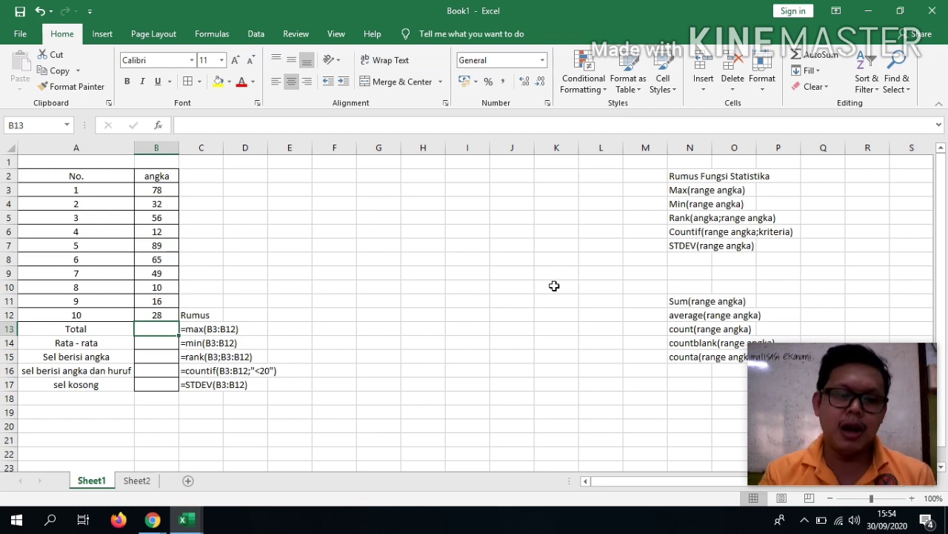
# - Clear the old summary labels in A13:A17
pyautogui.moveTo(66, 331); pyautogui.dragTo(65, 391)
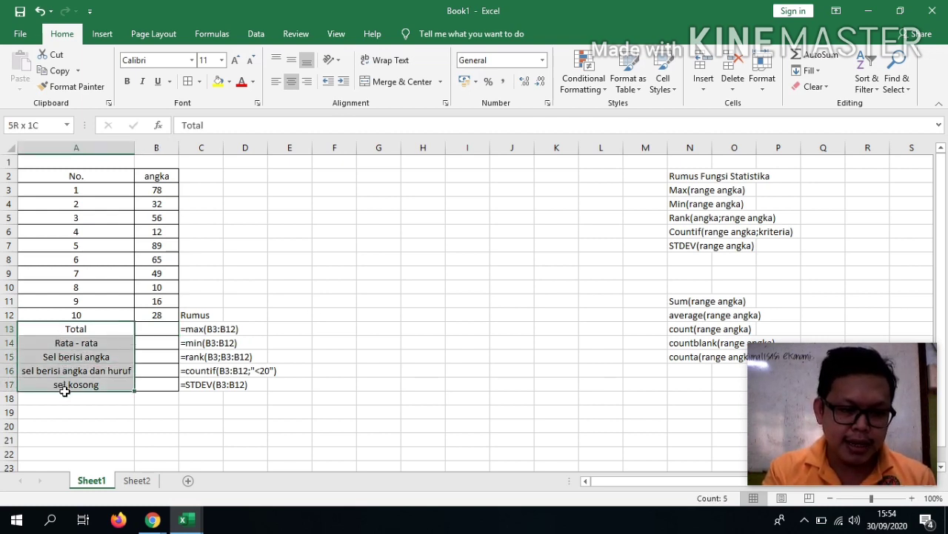
pyautogui.press('Delete')
pyautogui.press('Up')
pyautogui.press('Down')
pyautogui.press('Right')
pyautogui.press('Right')
pyautogui.press('Left')
pyautogui.press('Left')
# - Label A13, the row for the MAX formula, as Nilai maksimum
pyautogui.write('Mencari')
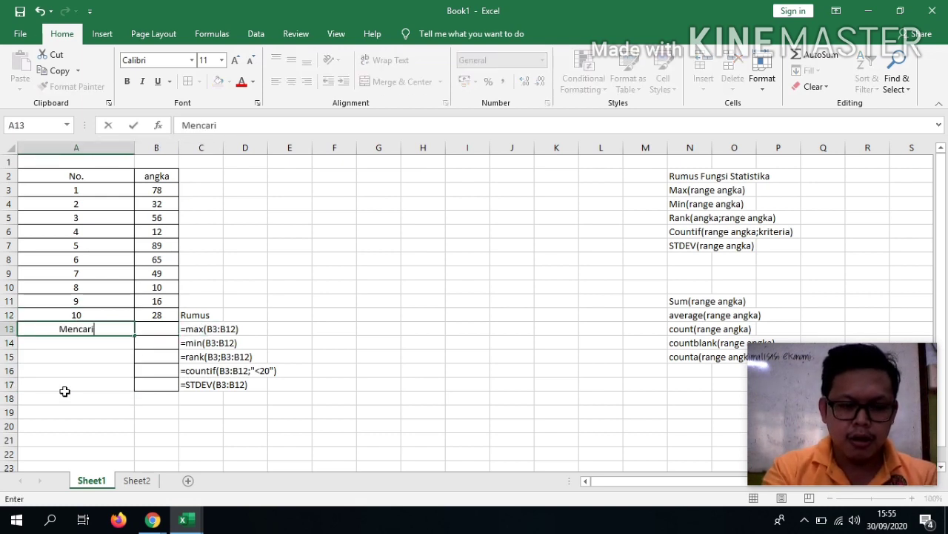
pyautogui.write(' nilai maksimum')
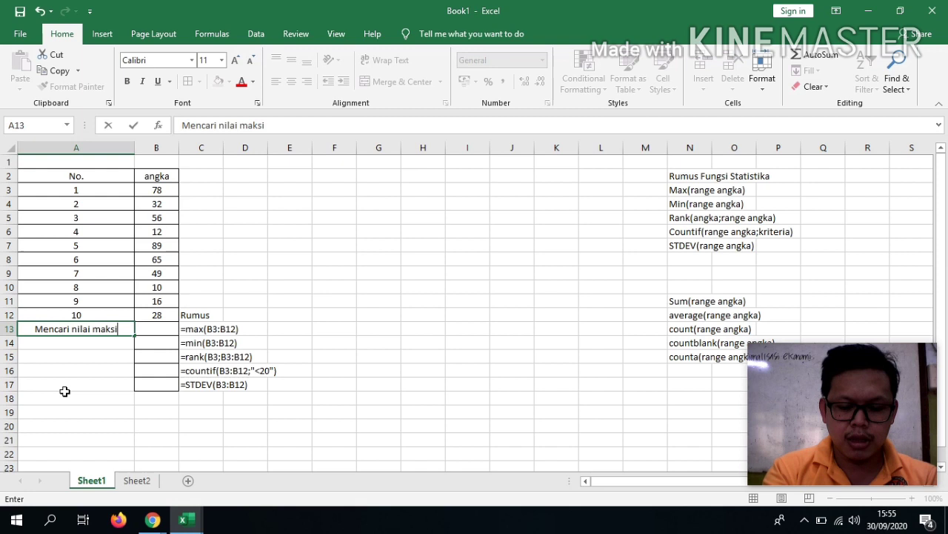
pyautogui.press('Return')
pyautogui.press('Up')
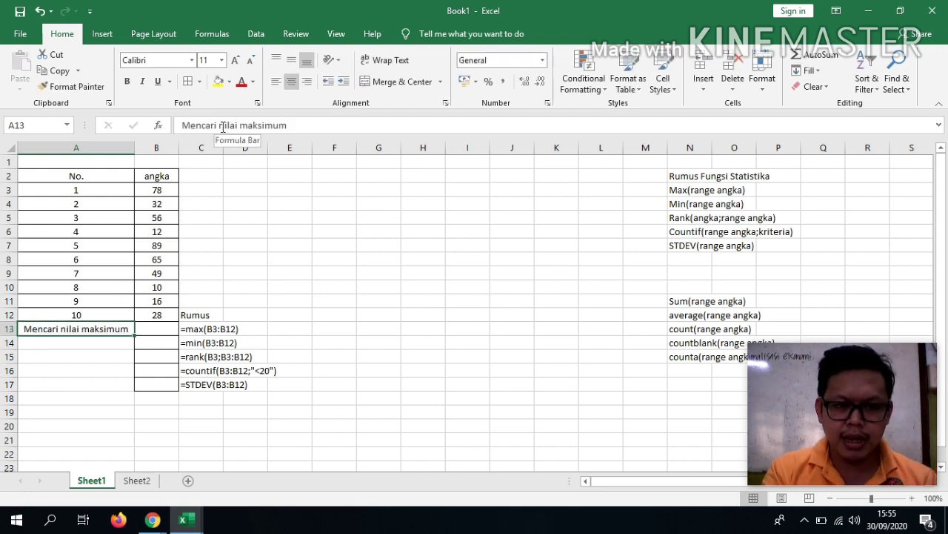
pyautogui.moveTo(218, 125); pyautogui.dragTo(183, 126)
pyautogui.press('Delete')
pyautogui.press('Delete')
pyautogui.press('Delete')
pyautogui.write('N')
pyautogui.press('Return')
# - Label A14 as Nilai minimum and A15 as Peringkat
pyautogui.write('Nilai minimum')
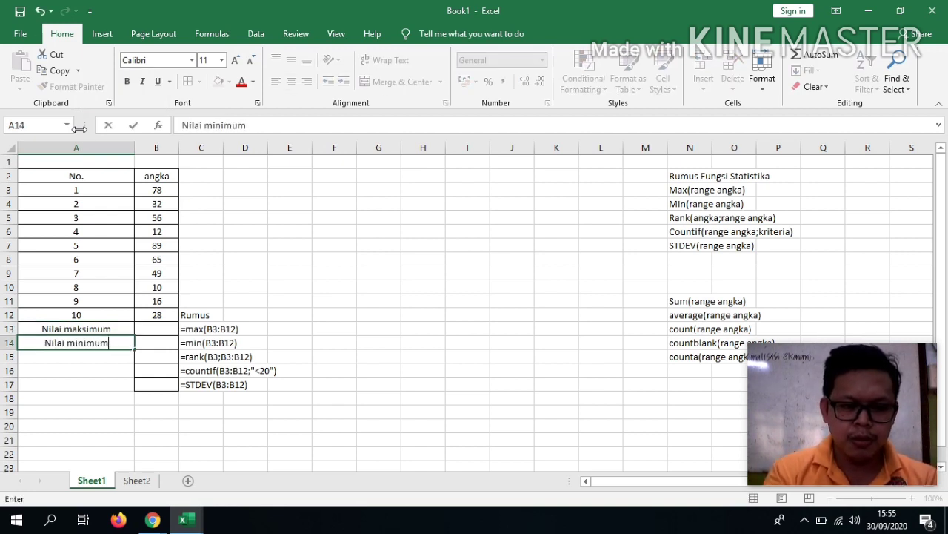
pyautogui.press('Return')
pyautogui.write('Peringkat')
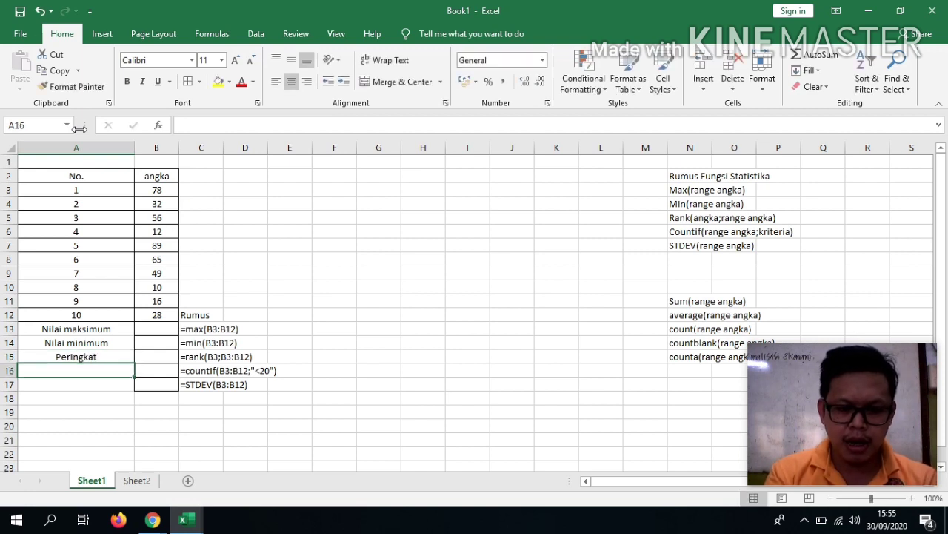
# - Label A16 as Sel yang sesuai kriteria and A17 as Standar deviasi
pyautogui.write('Sel')
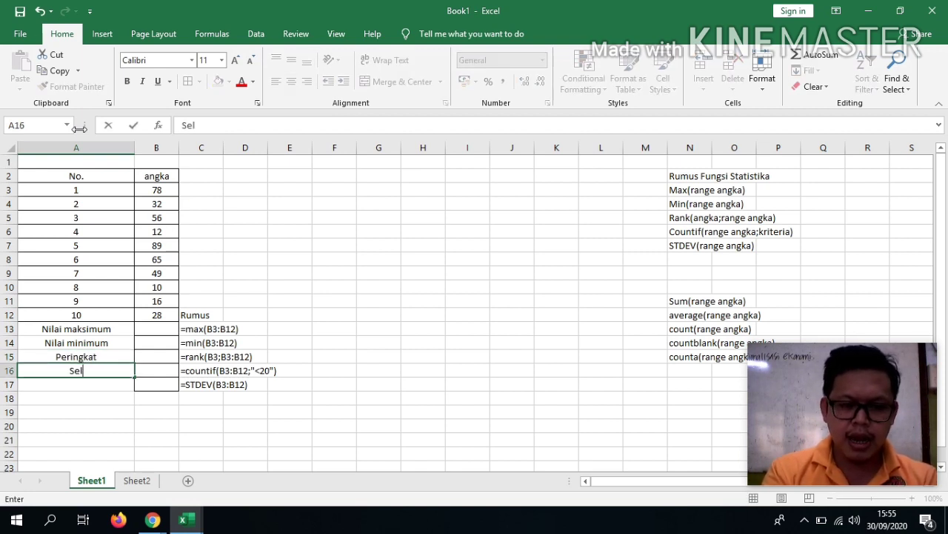
pyautogui.write(' yang sesuai ')
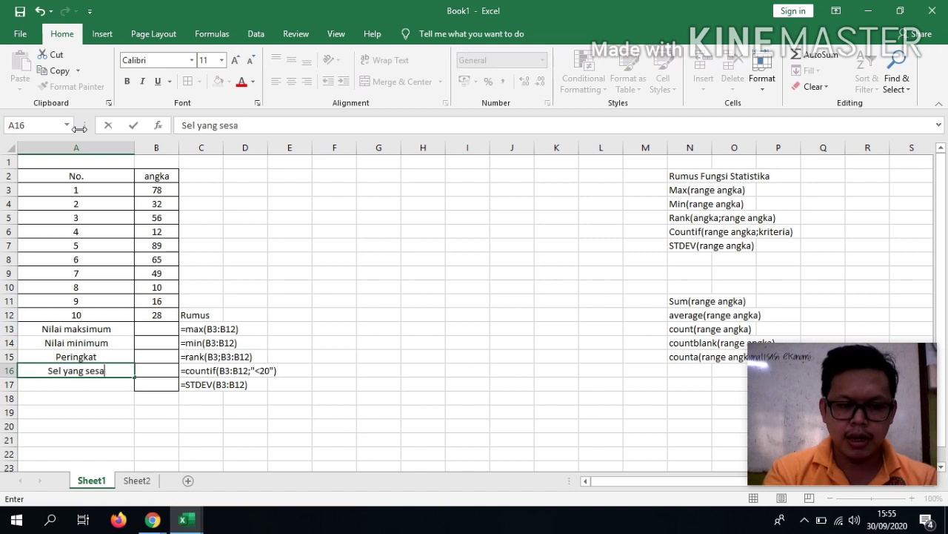
pyautogui.write('kriteria')
pyautogui.press('Return')
pyautogui.write('Standa')
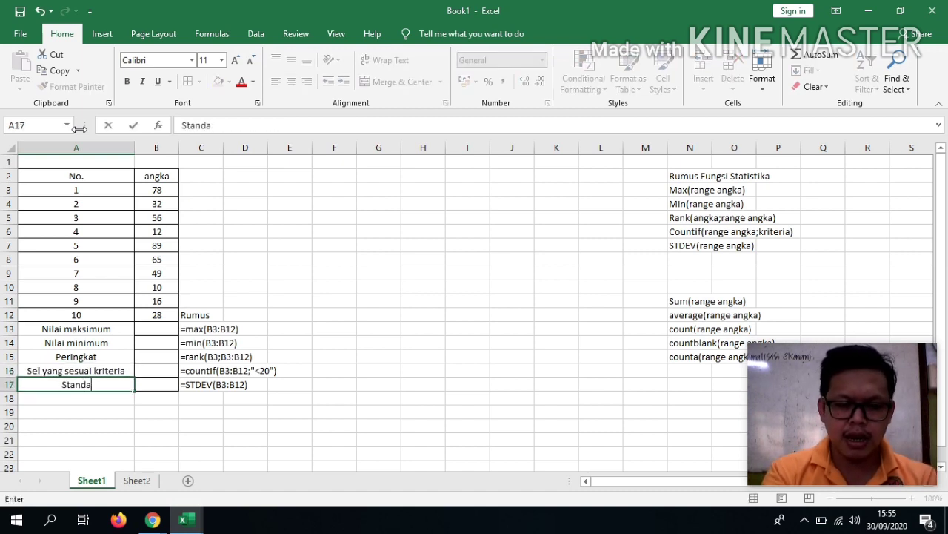
pyautogui.write('r deviasi')
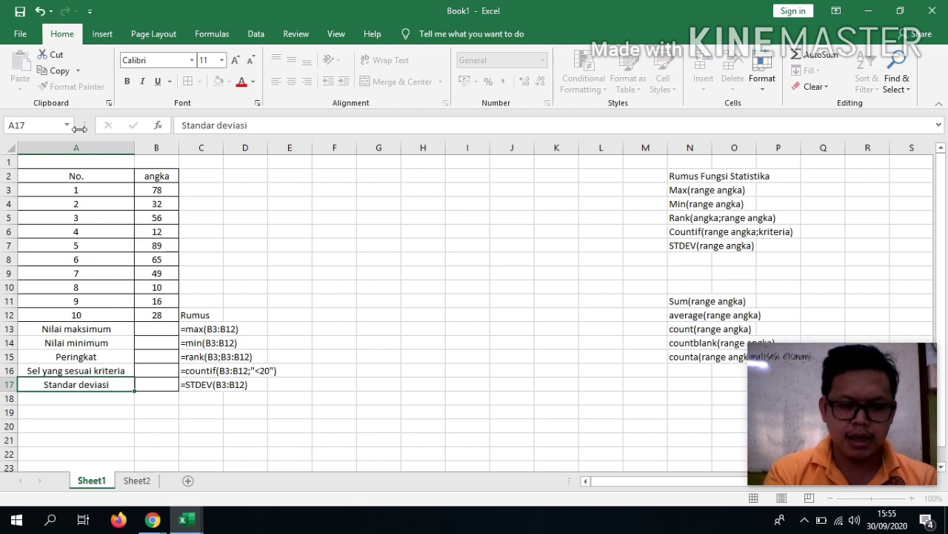
pyautogui.press('Return')
# - Review the example formulas written in C13:C17 beside the new summary rows
pyautogui.press('Up')
pyautogui.press('Up')
pyautogui.press('Right')
pyautogui.press('Up')
pyautogui.press('Up')
pyautogui.press('Up')
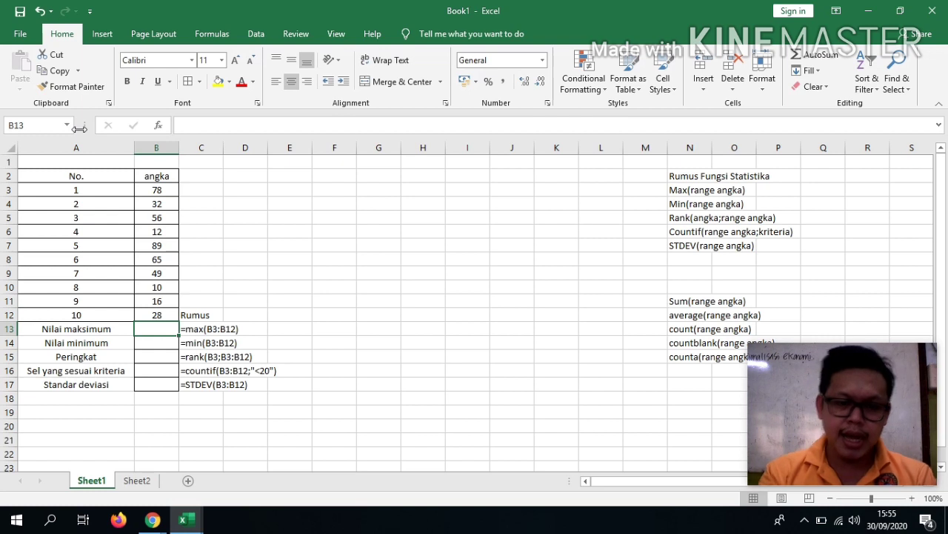
pyautogui.press('Right')
pyautogui.press('Down')
pyautogui.press('Down')
pyautogui.press('Down')
pyautogui.press('Down')
pyautogui.press('Up')
pyautogui.press('Up')
pyautogui.press('Up')
pyautogui.press('Up')
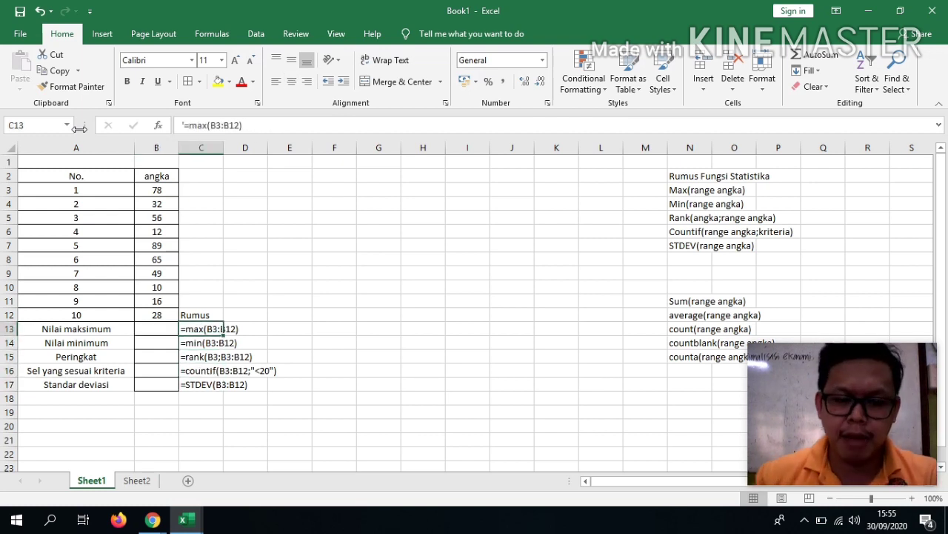
pyautogui.press('Right')
pyautogui.press('Right')
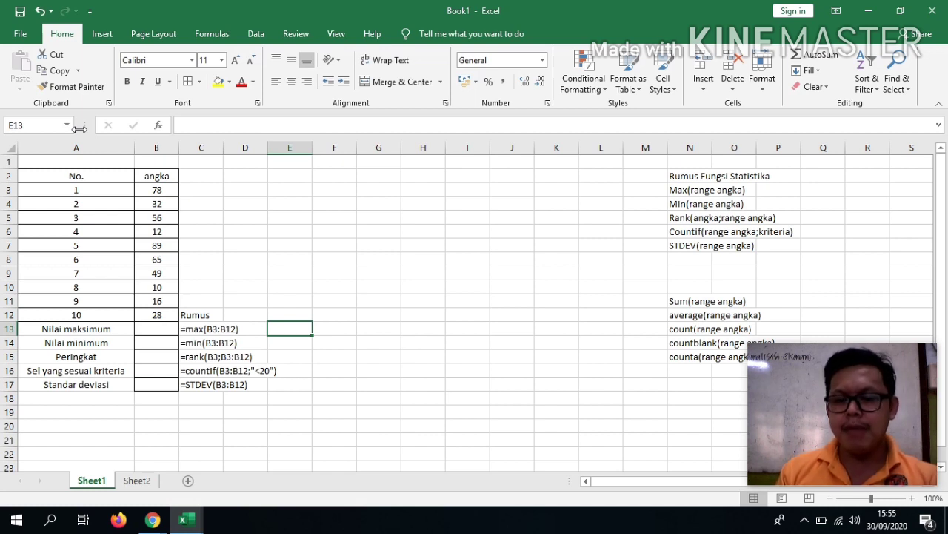
# - Enter =max(B3:B12) in B13, the Nilai maksimum row, and check the result against the angka column
pyautogui.press('Left')
pyautogui.press('Left')
pyautogui.press('Left')
pyautogui.write('=mas')
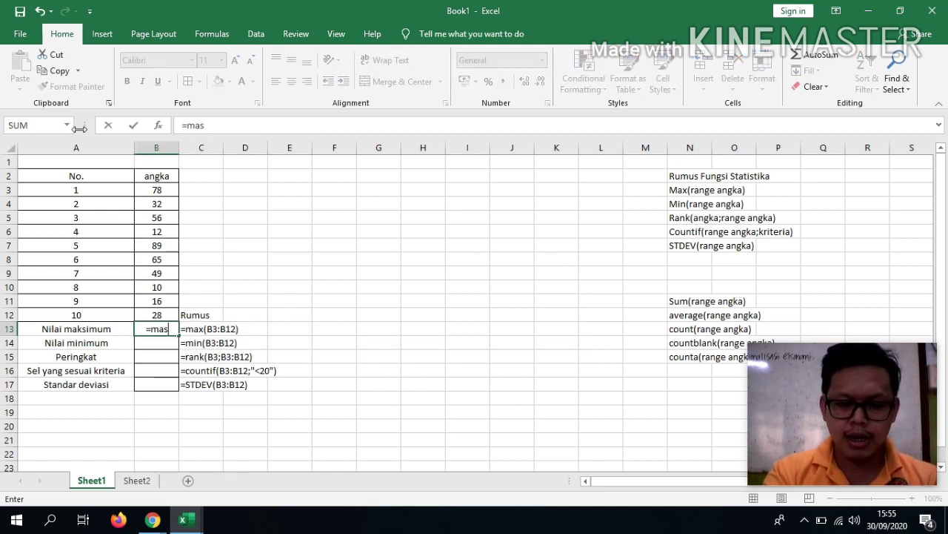
pyautogui.press('BackSpace')
pyautogui.write('x(')
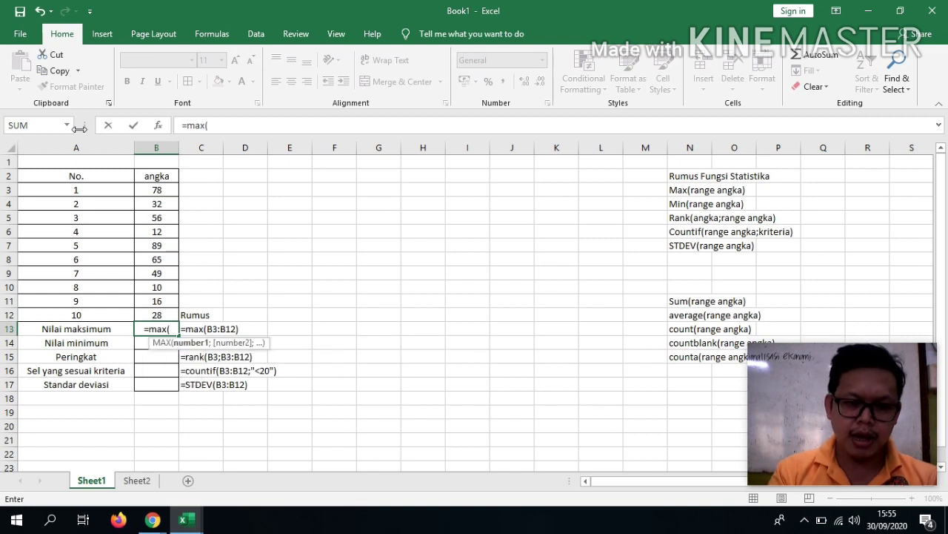
pyautogui.click(160, 189)
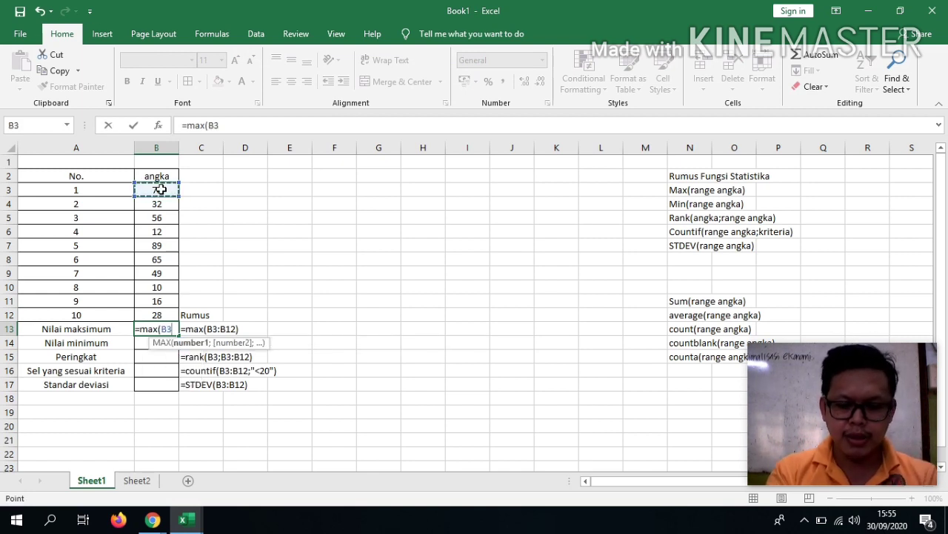
pyautogui.keyDown('shift'); pyautogui.click(160, 313); pyautogui.keyUp('shift')
pyautogui.write(')')
pyautogui.press('Return')
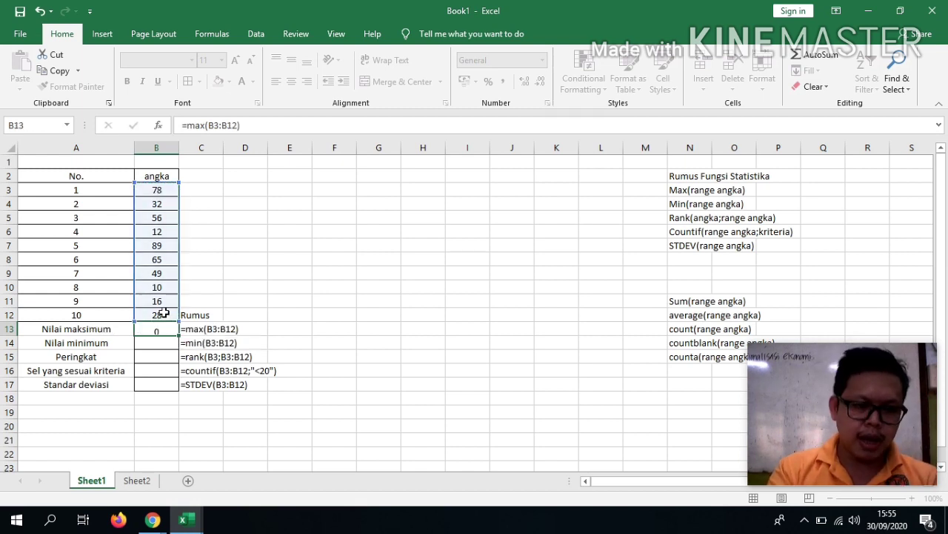
pyautogui.click(164, 312)
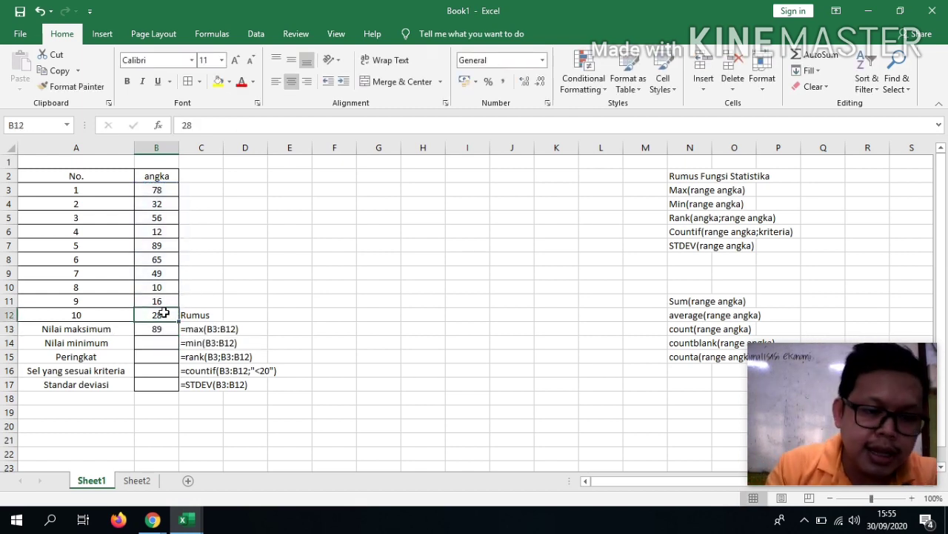
pyautogui.press('Down')
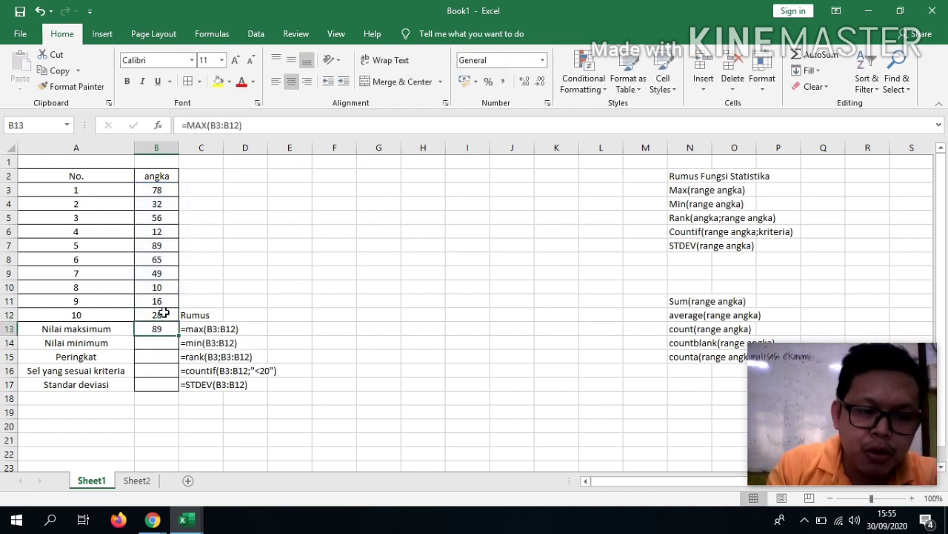
pyautogui.click(172, 246)
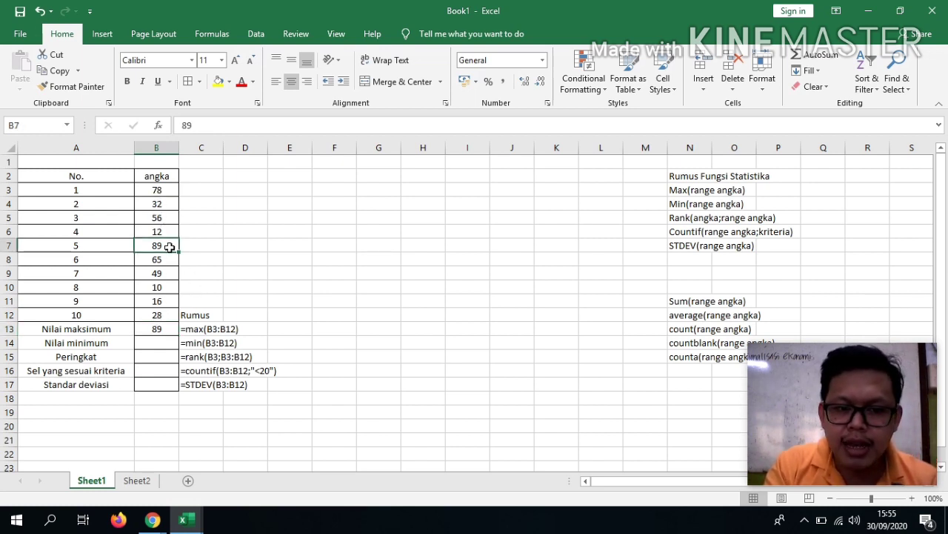
# - Enter =min(B3:B12) in B14, the Nilai minimum row, to find the angka column's smallest number
pyautogui.click(156, 342)
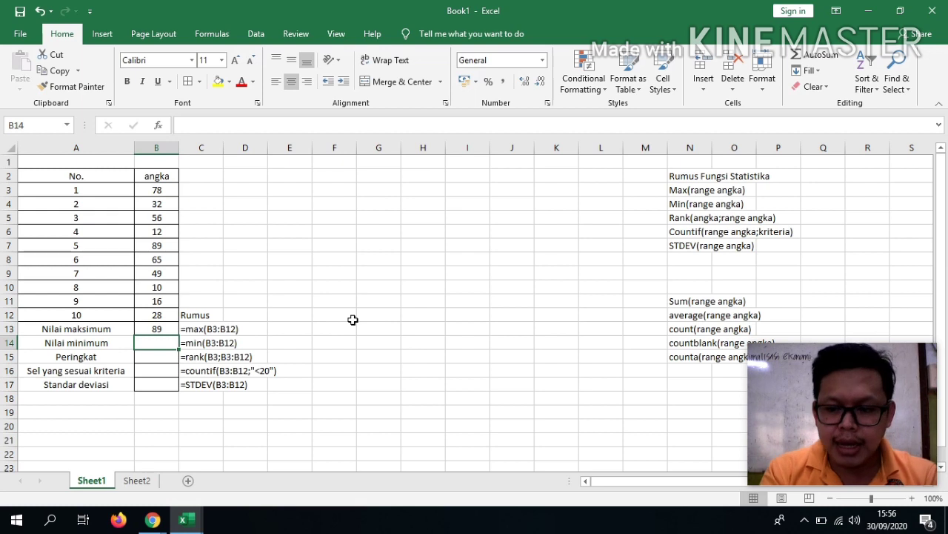
pyautogui.write('=min')
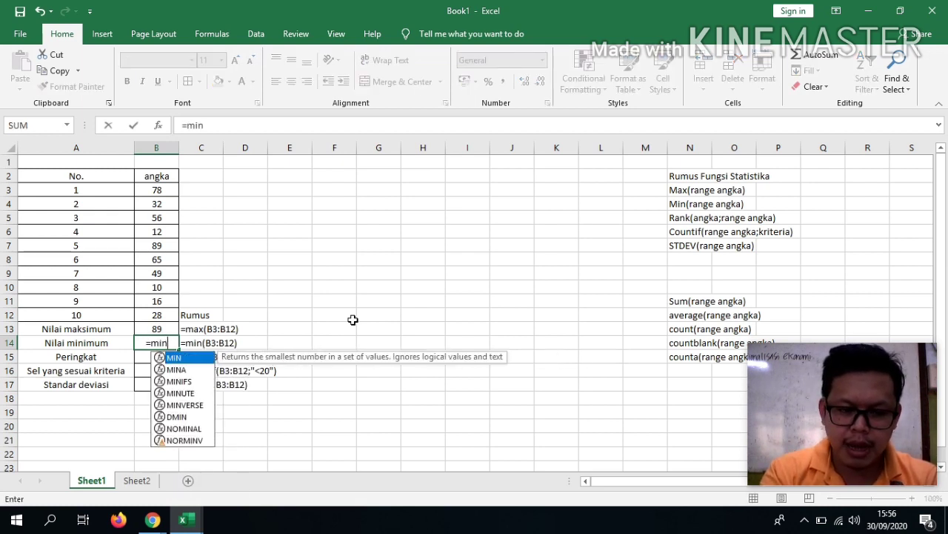
pyautogui.write('(')
pyautogui.click(165, 190)
pyautogui.press('F8')
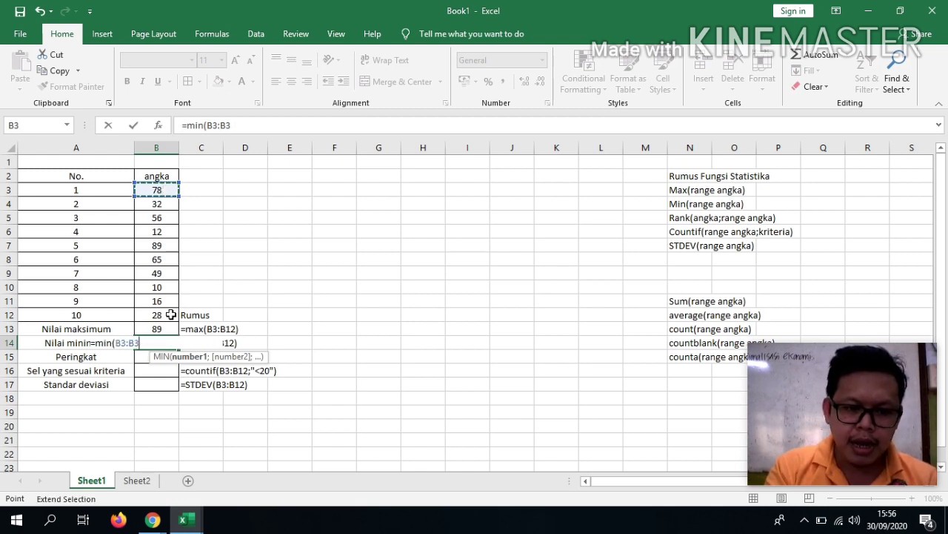
pyautogui.click(170, 314)
pyautogui.press('Return')
pyautogui.press('Up')
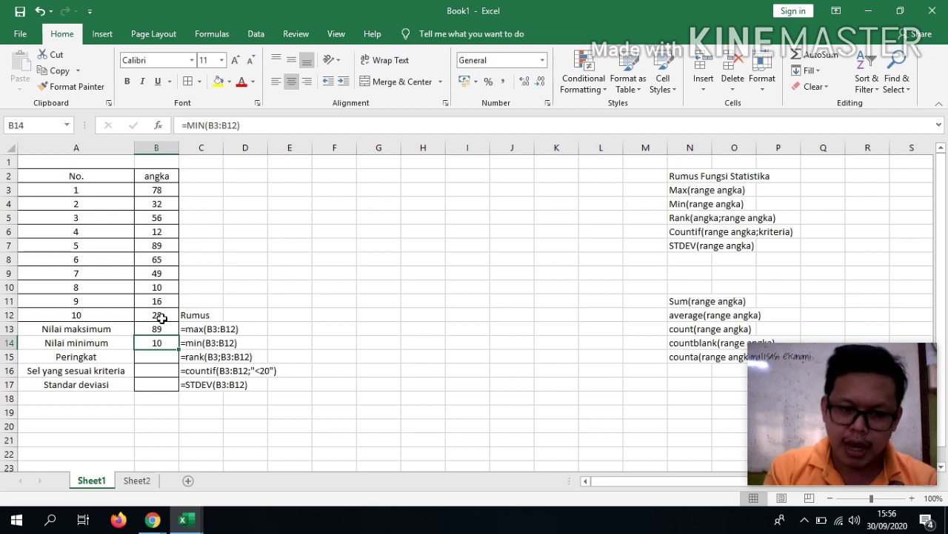
# - Examine the example MIN and RANK formulas beside the Nilai minimum and Peringkat rows
pyautogui.press('Right')
pyautogui.press('Right')
pyautogui.press('Right')
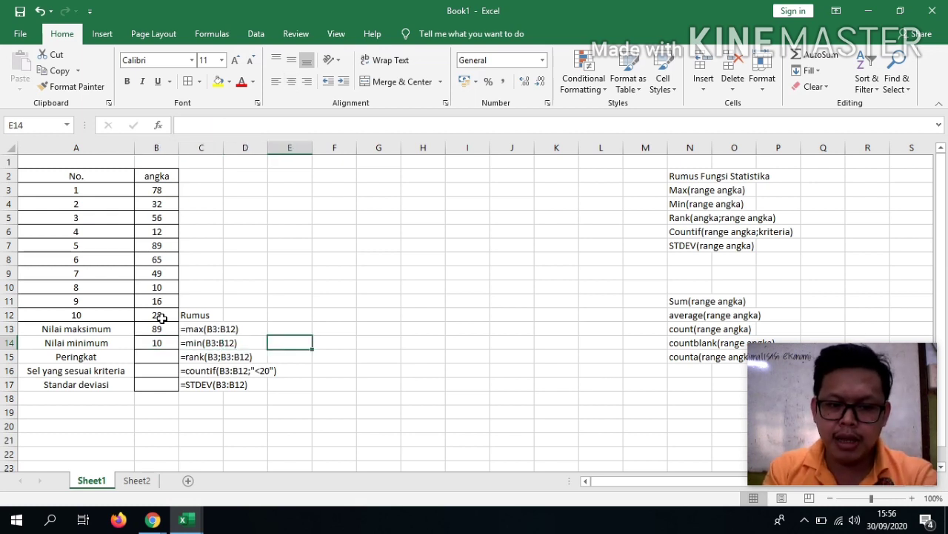
pyautogui.press('Down')
pyautogui.press('Left')
pyautogui.press('Left')
pyautogui.press('Left')
pyautogui.press('Right')
pyautogui.press('Right')
pyautogui.press('Right')
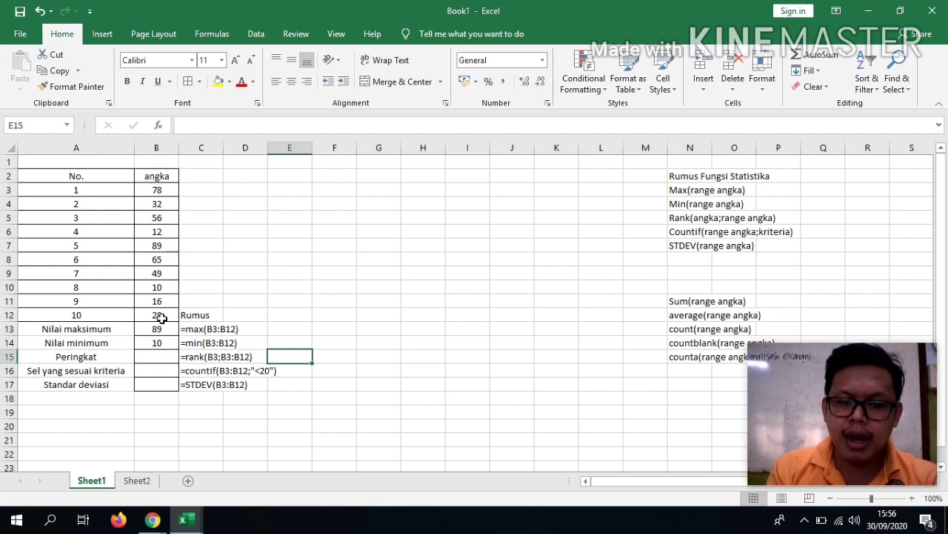
# - Enter =rank(B3;B3:B12) in B15, the Peringkat row, to rank the first angka value within the column
pyautogui.press('Left')
pyautogui.press('Left')
pyautogui.press('Left')
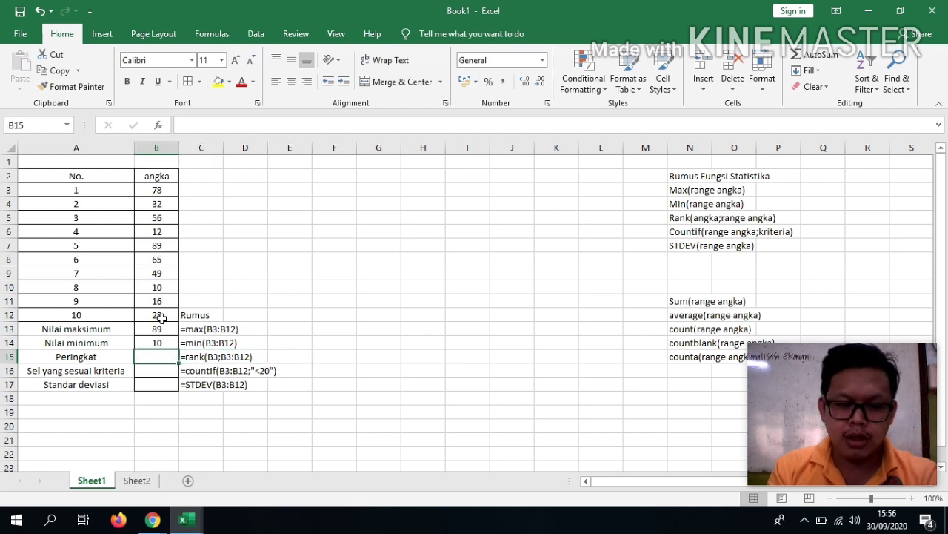
pyautogui.write('=rank')
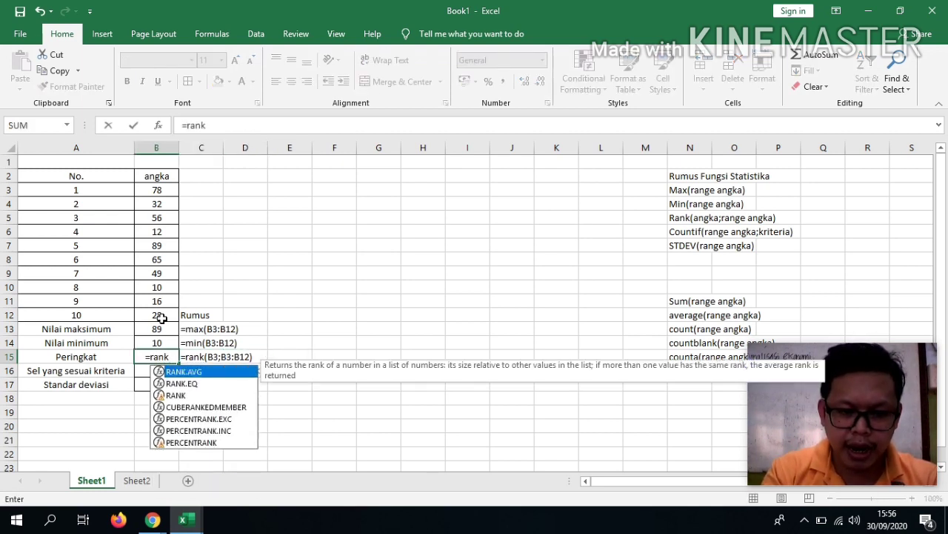
pyautogui.write('(')
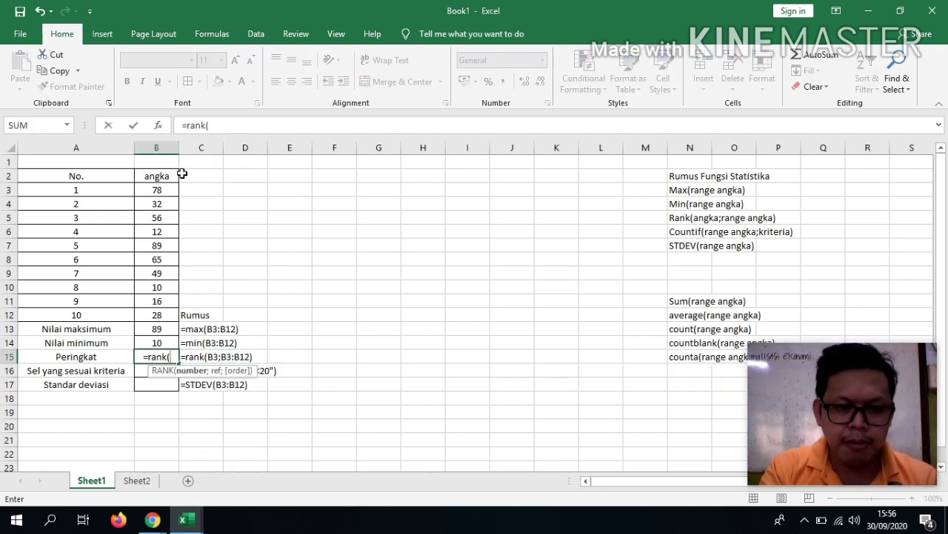
pyautogui.click(156, 191)
pyautogui.write(';')
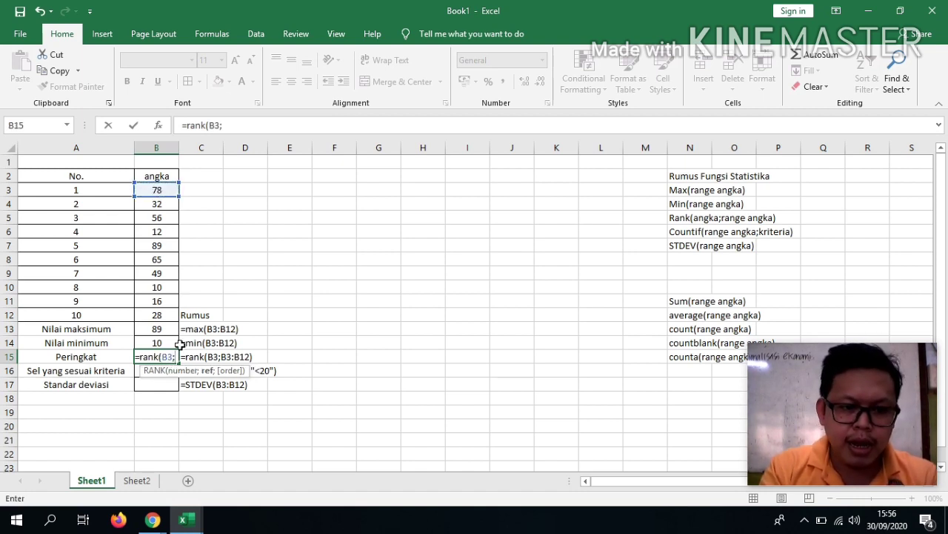
pyautogui.write('B3:')
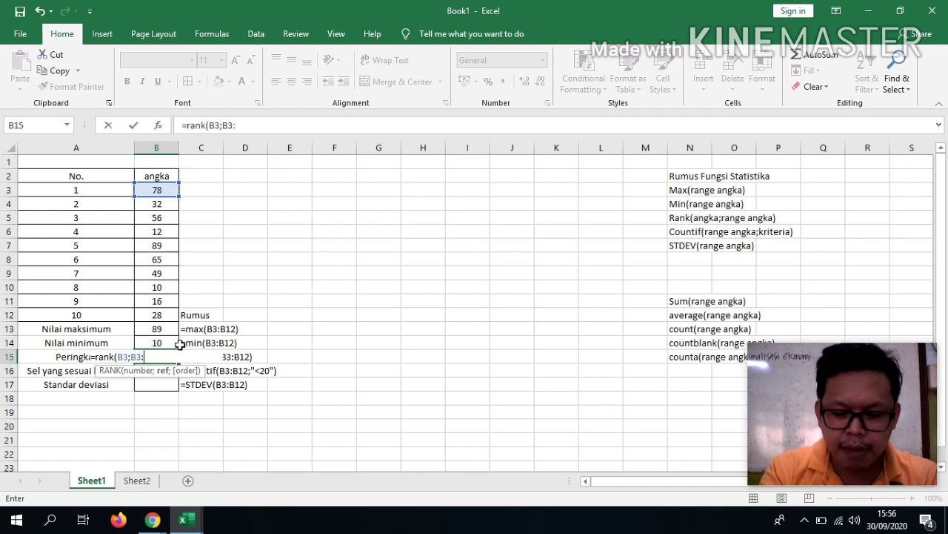
pyautogui.write('B12)')
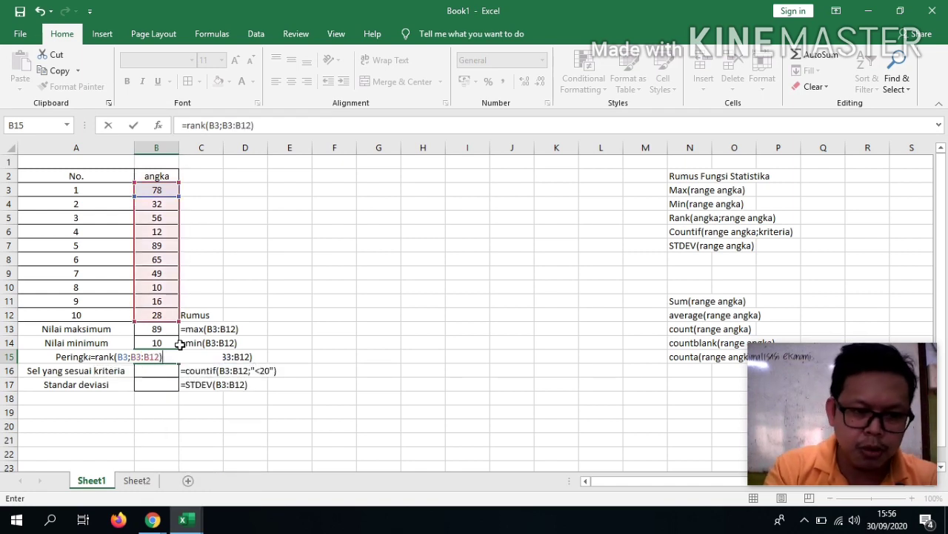
pyautogui.press('Return')
pyautogui.press('Up')
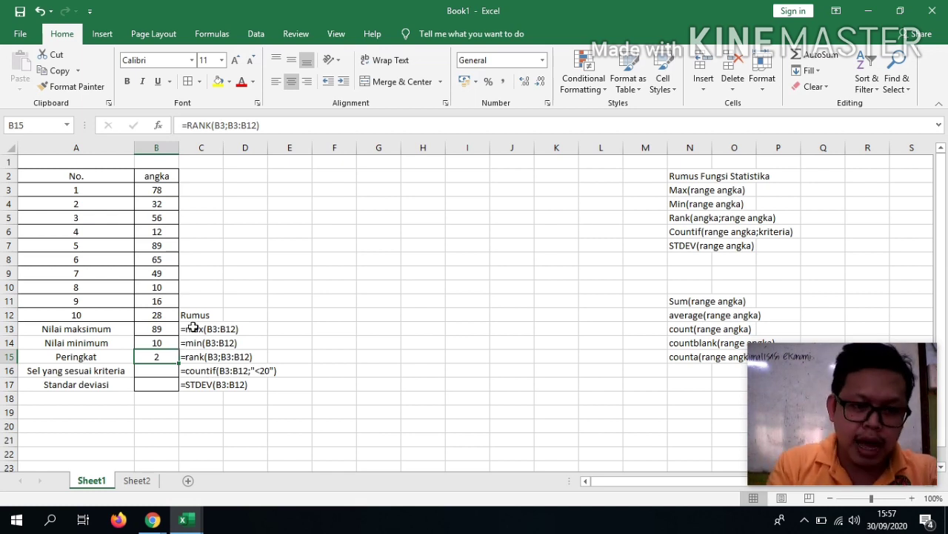
# - Edit the Peringkat formula in B15 to =RANK(B10;B3:B12) so it ranks the angka value in row No. 8
pyautogui.click(163, 286)
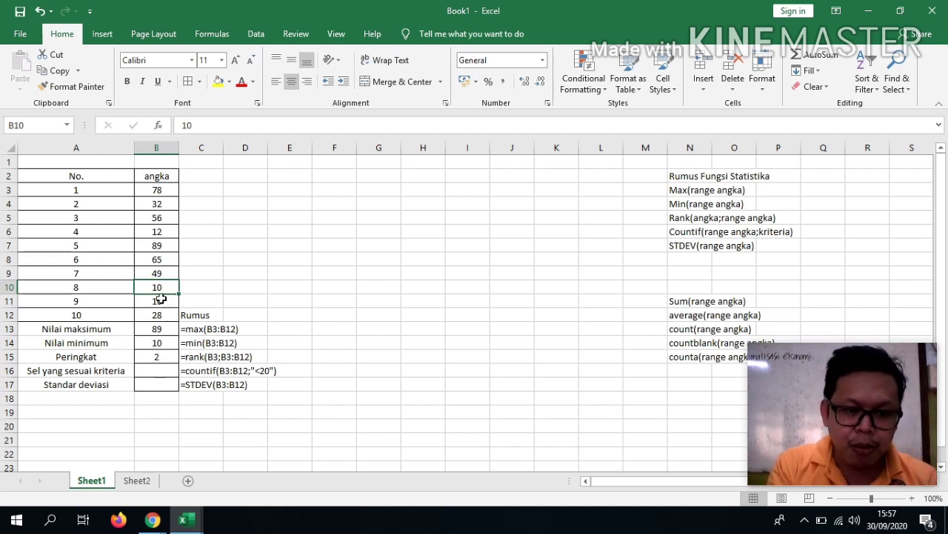
pyautogui.click(163, 357)
pyautogui.doubleClick(164, 356)
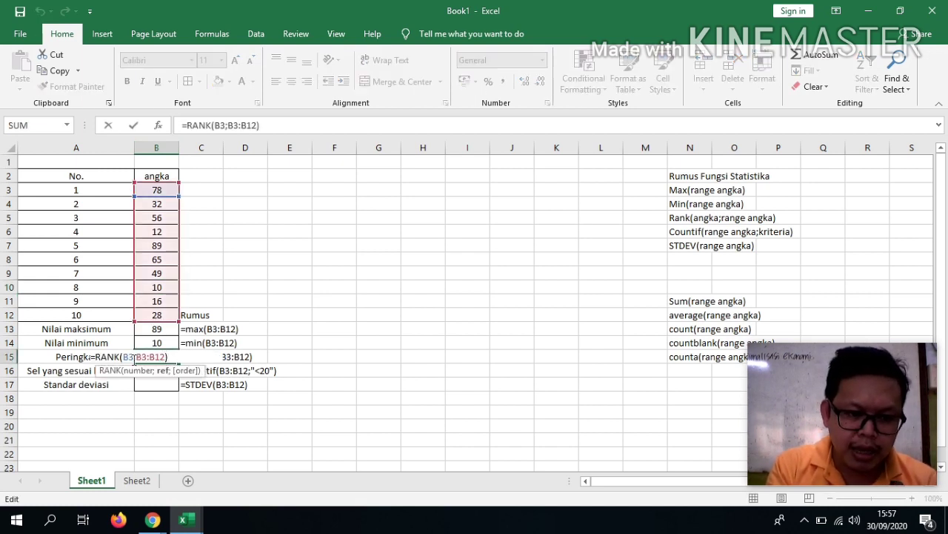
pyautogui.press('BackSpace')
pyautogui.write('10')
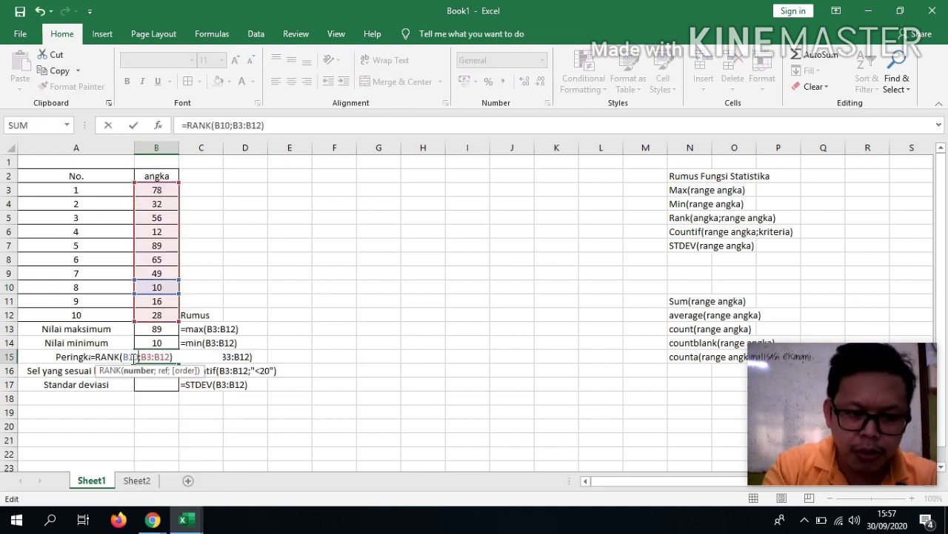
pyautogui.press('Return')
pyautogui.click(135, 358)
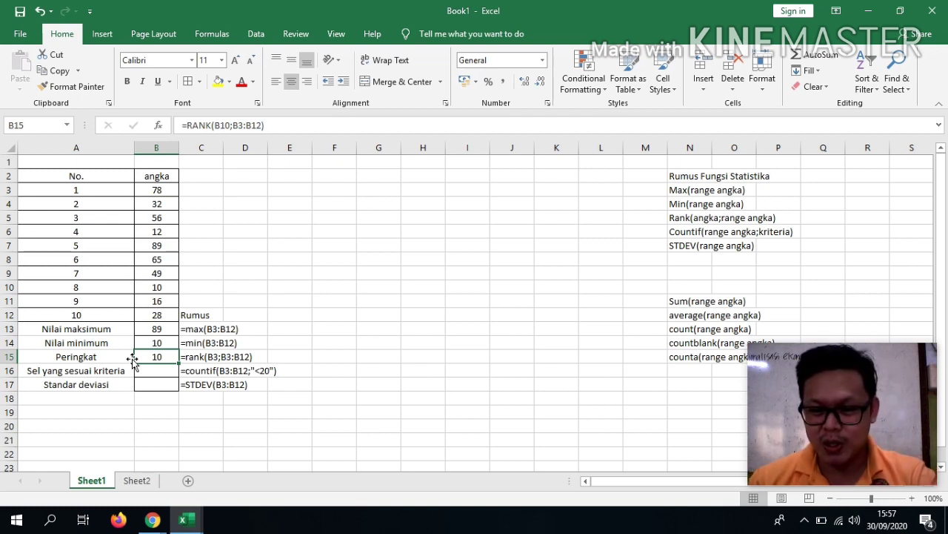
# - Enter =countif(B3:B12;"<20") in B16, the Sel yang sesuai kriteria row, to count angka values below 20
pyautogui.press('Down')
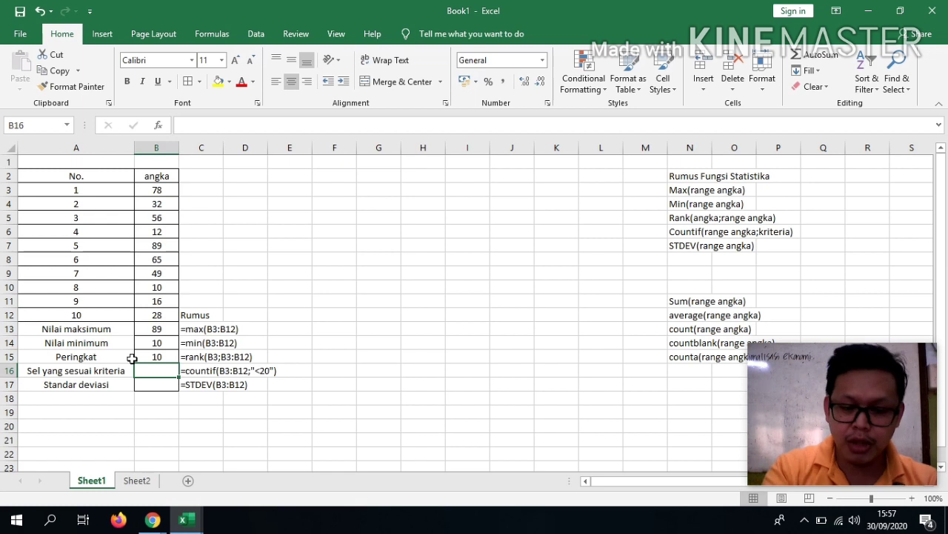
pyautogui.write('=countif')
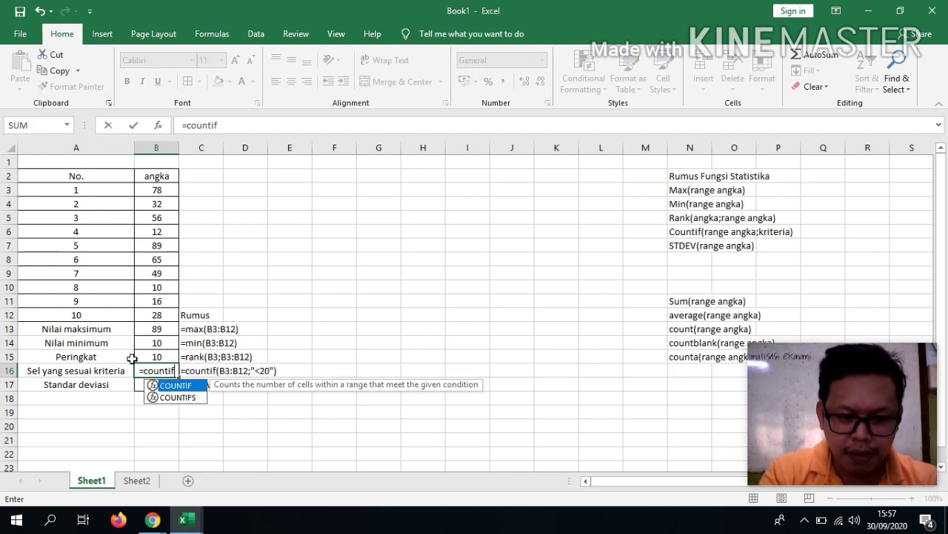
pyautogui.write('(')
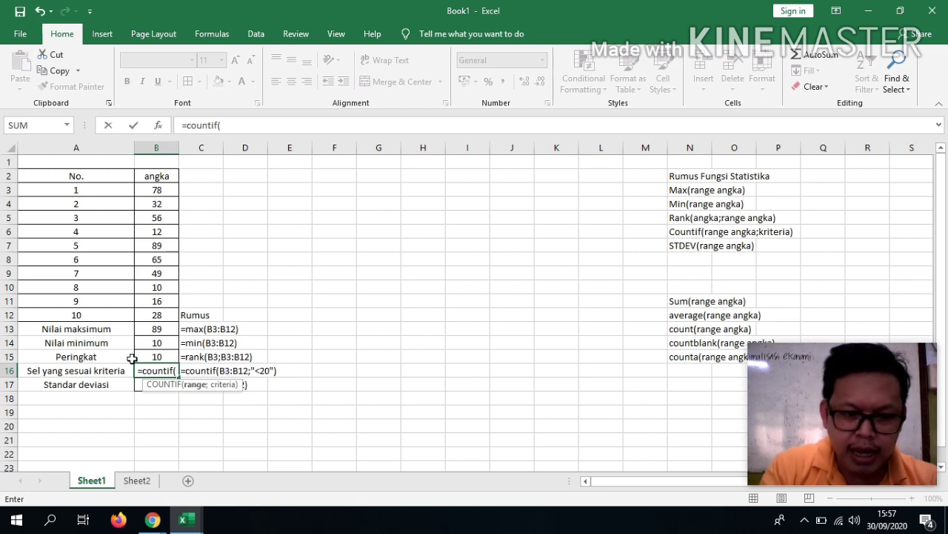
pyautogui.write('B3:')
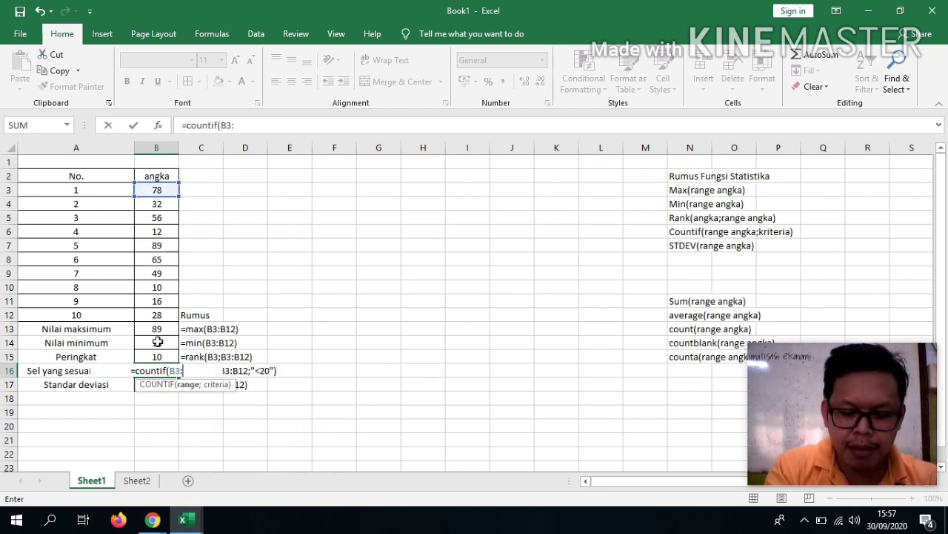
pyautogui.write('B12;"<20")')
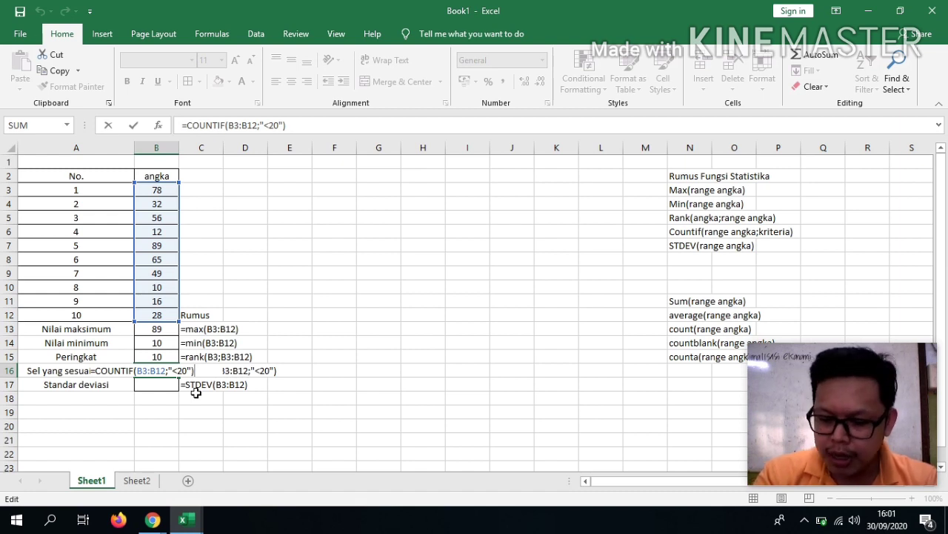
pyautogui.press('Return')
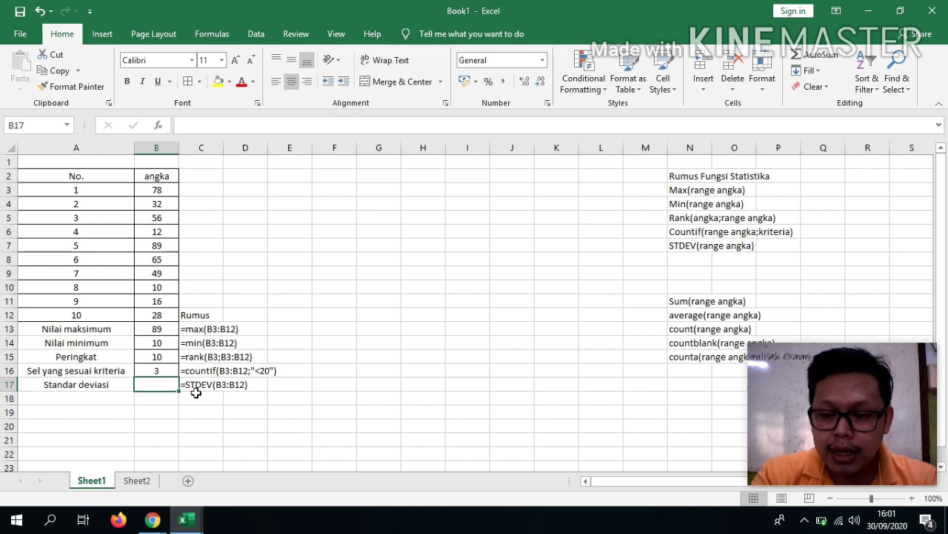
# - Check the COUNTIF result in B16 against the individual angka values below 20 in B3:B12
pyautogui.click(166, 191)
pyautogui.click(157, 315)
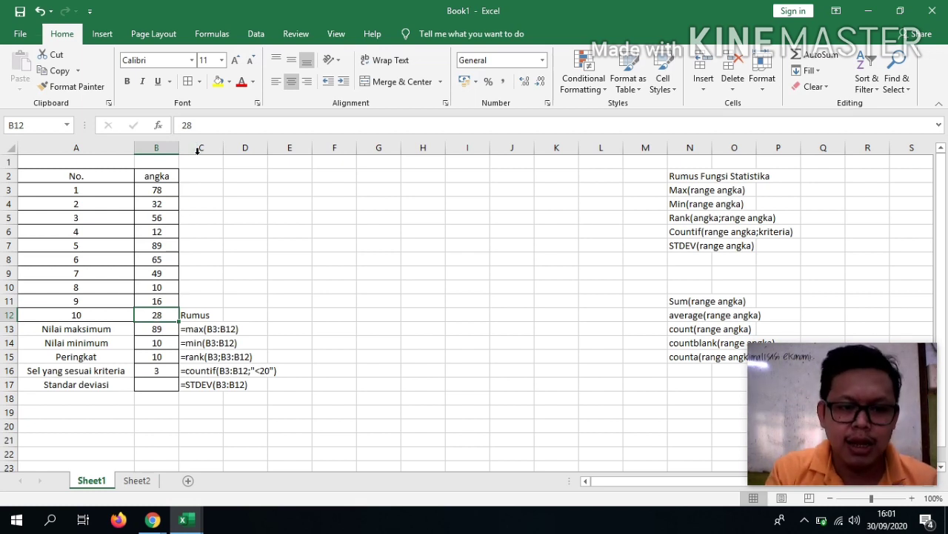
pyautogui.click(157, 232)
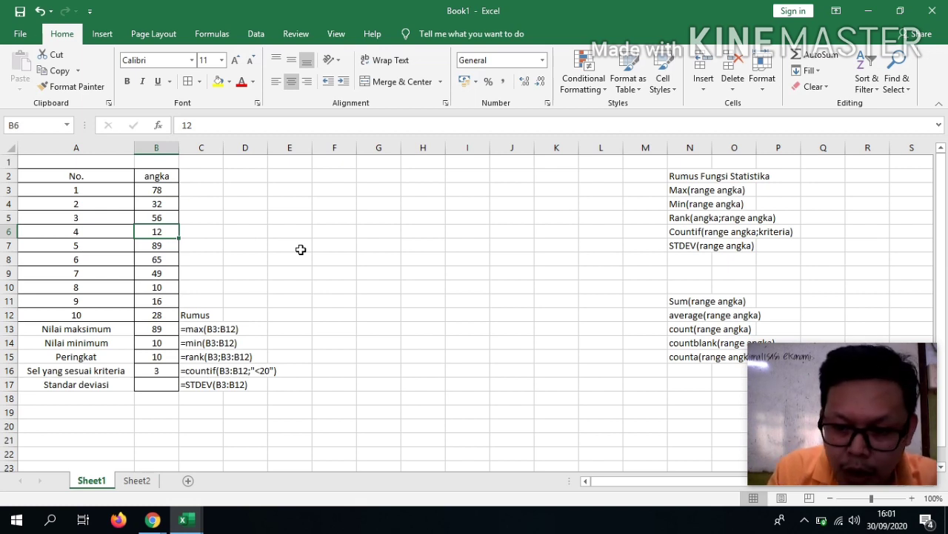
pyautogui.press('Down')
pyautogui.press('Down')
pyautogui.press('Down')
pyautogui.press('Down')
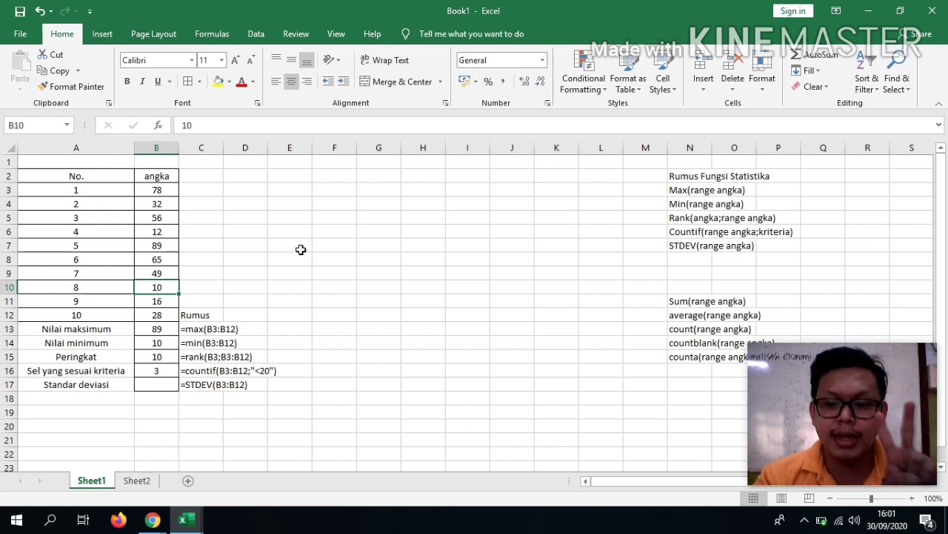
pyautogui.press('Down')
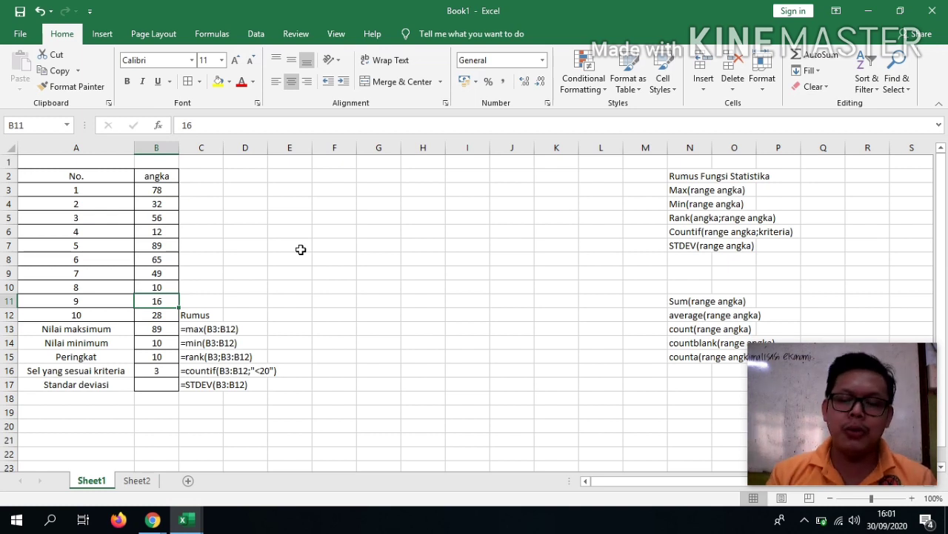
pyautogui.click(156, 368)
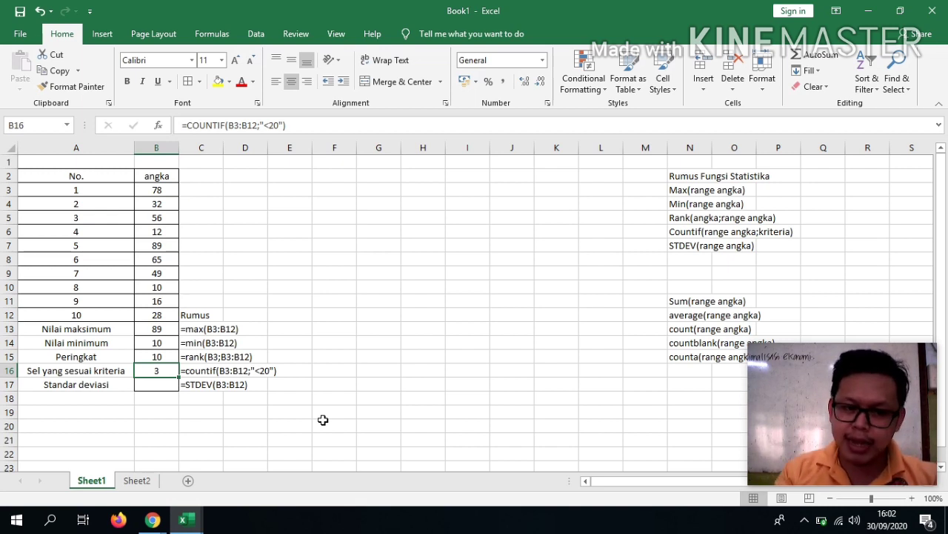
# - Enter =stdev(B3:B12) in B17, the Standar deviasi row, to calculate the angka column's standard deviation
pyautogui.press('Down')
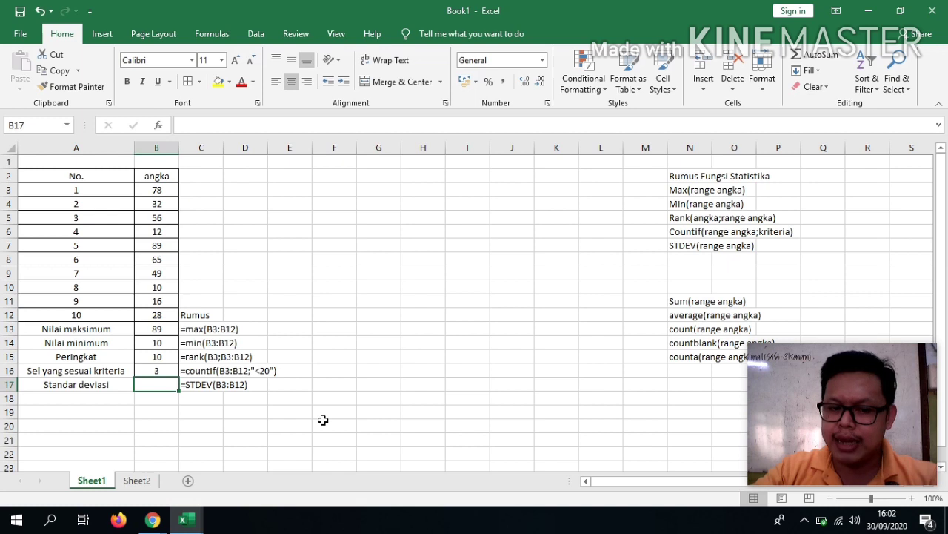
pyautogui.write('=st')
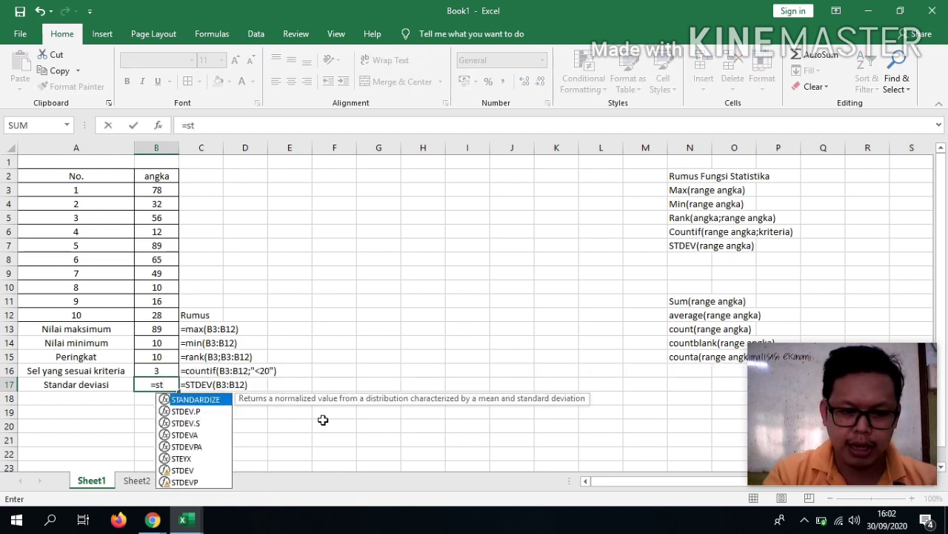
pyautogui.write('dev(')
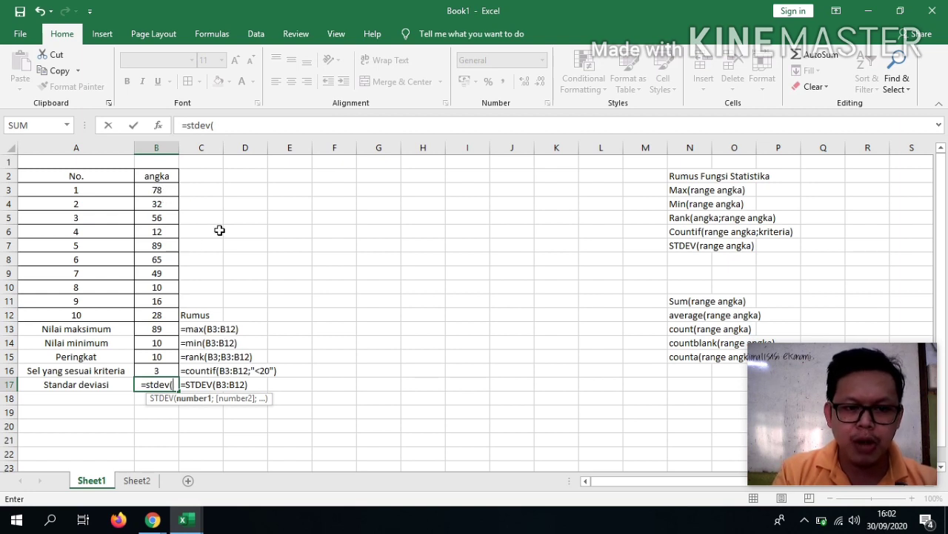
pyautogui.write('B3')
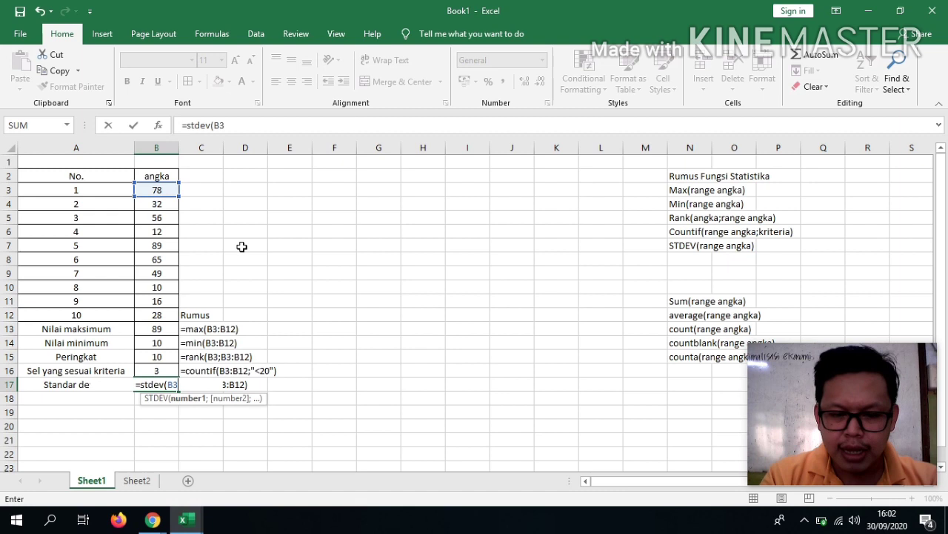
pyautogui.write(':B12)')
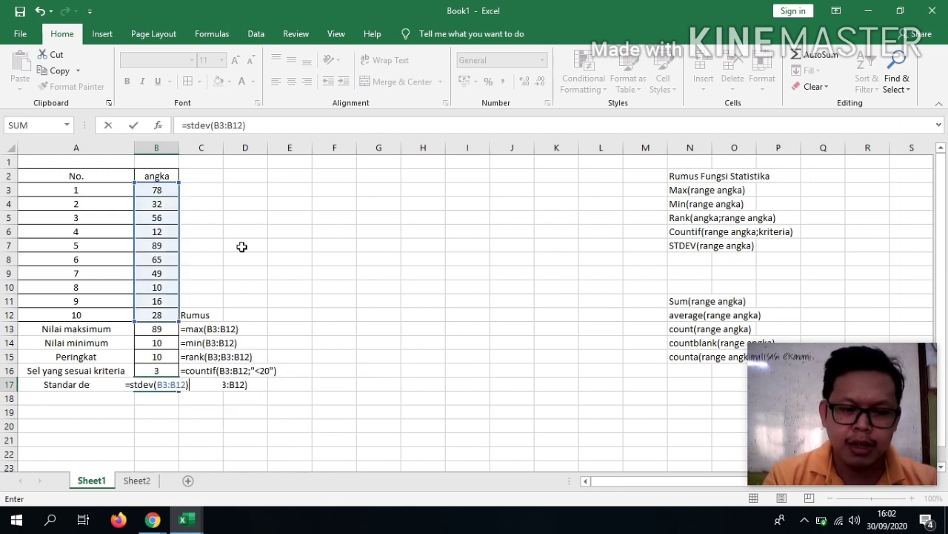
pyautogui.press('Return')
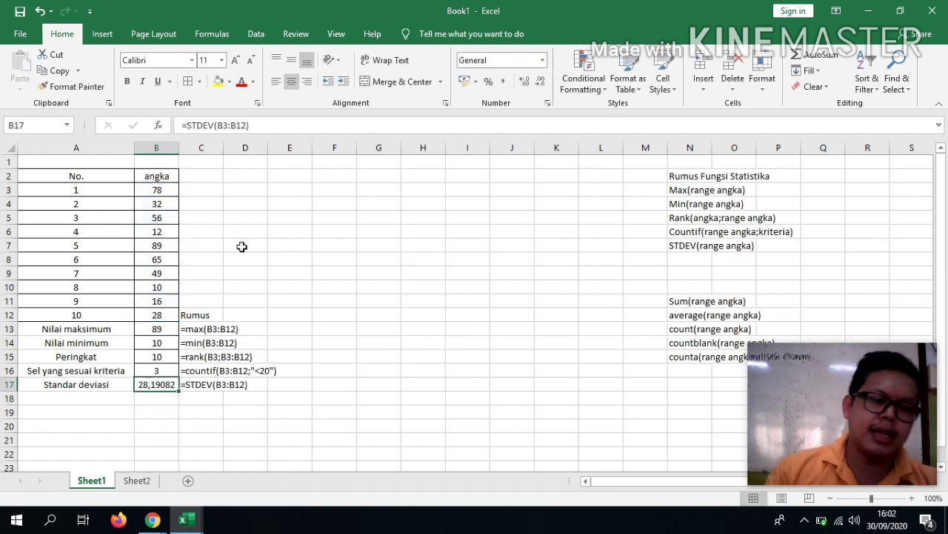